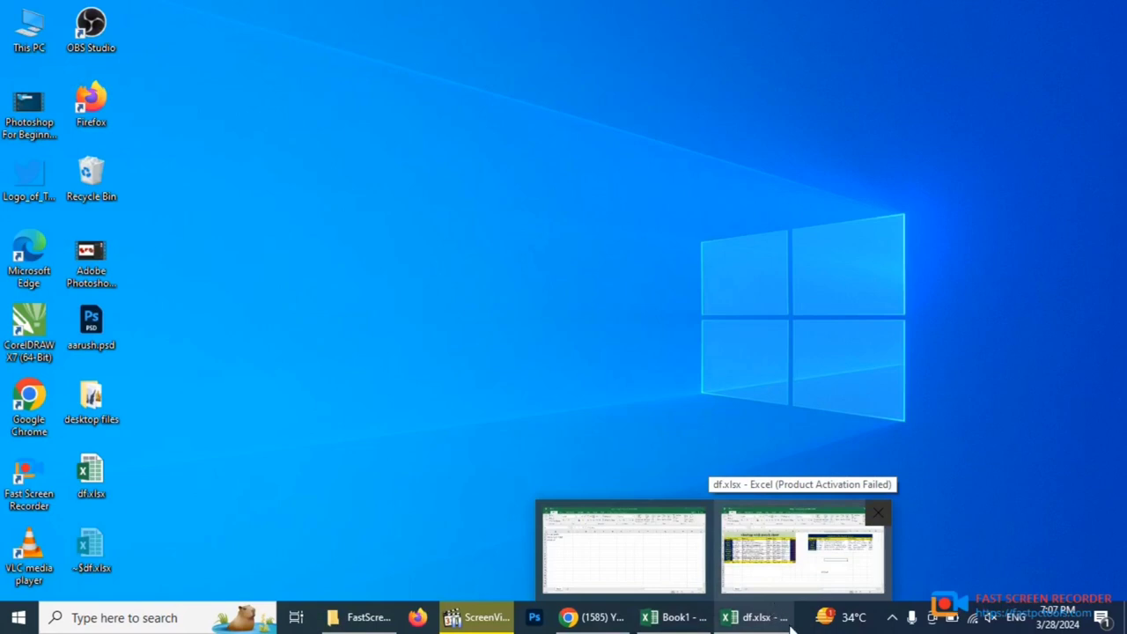
- Restore the Book1 workbook from the Excel taskbar button
left_click(767, 614)
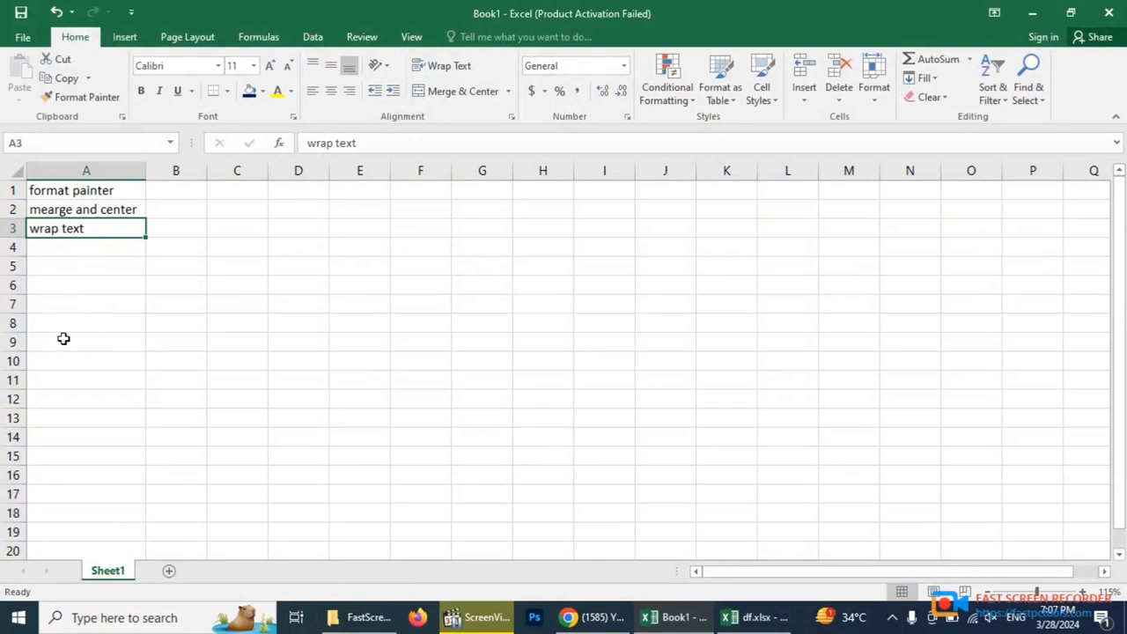
- Enter 'AUTO SUM' in cell A4 below wrap text
left_click(76, 251)
type("AUTO SUM")
key("Return")
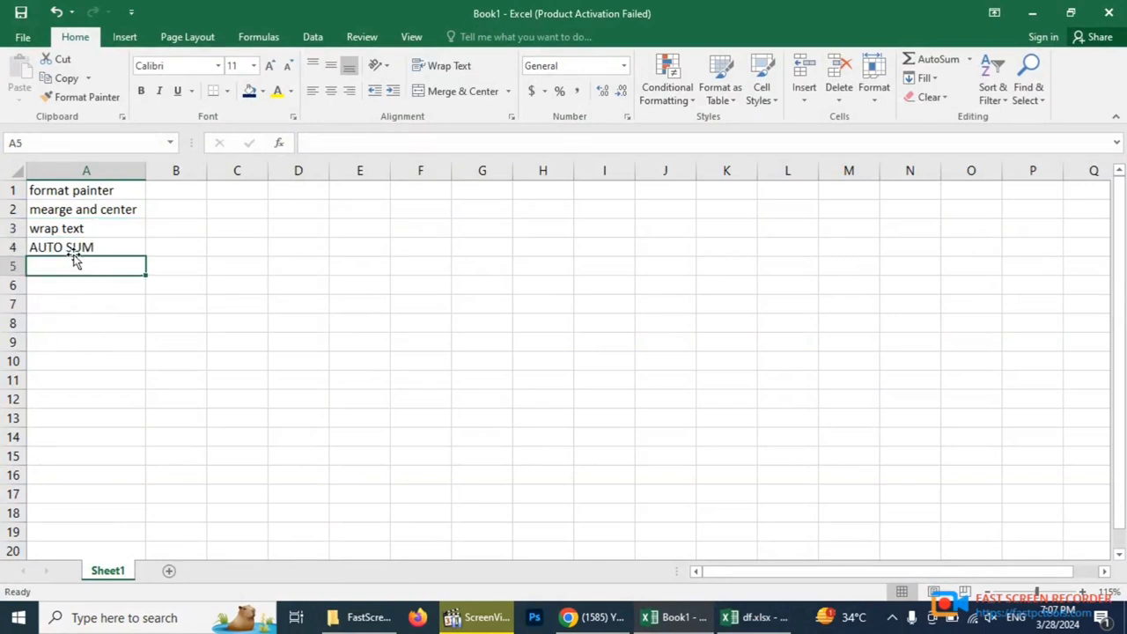
- Minimize the df.xlsx window, return to Book1 and select cell D2
left_click(669, 617)
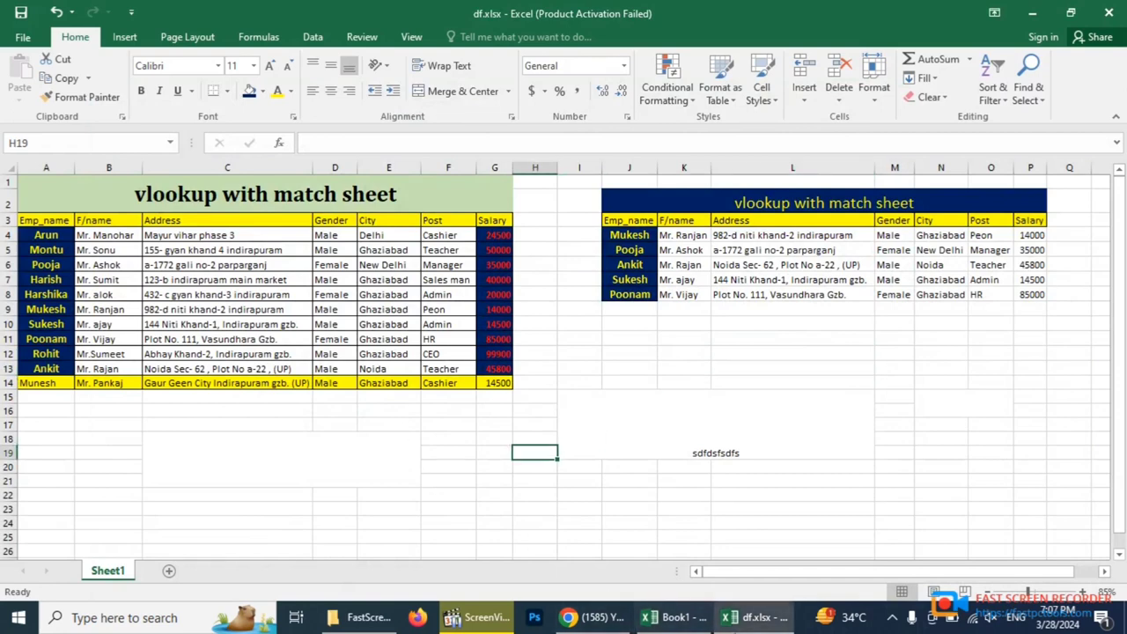
left_click(755, 617)
left_click(670, 617)
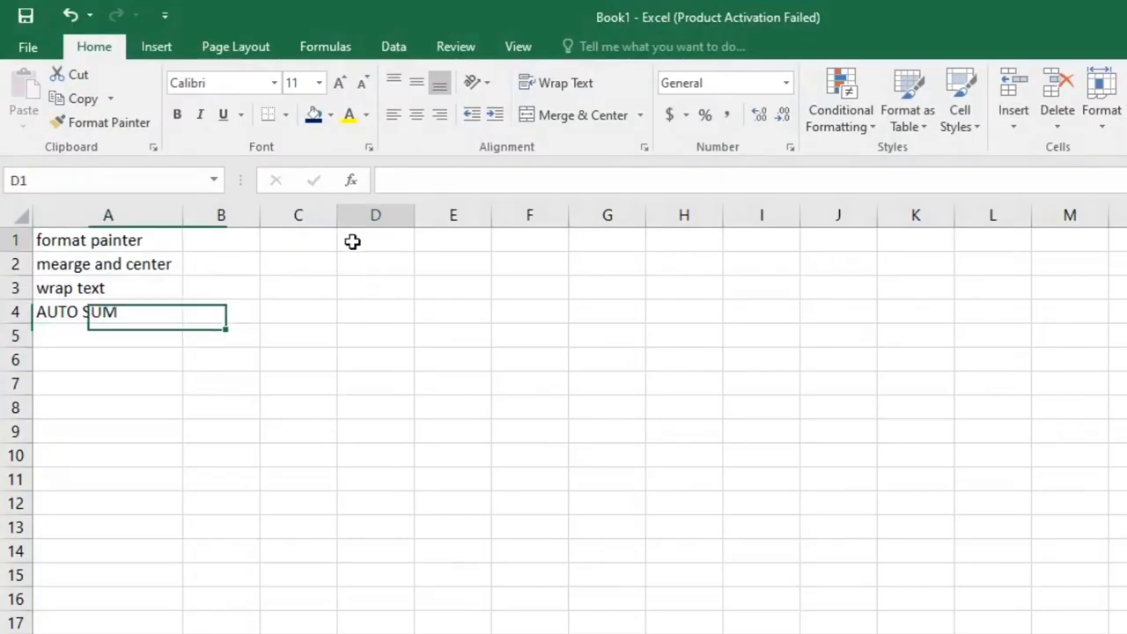
left_click(366, 265)
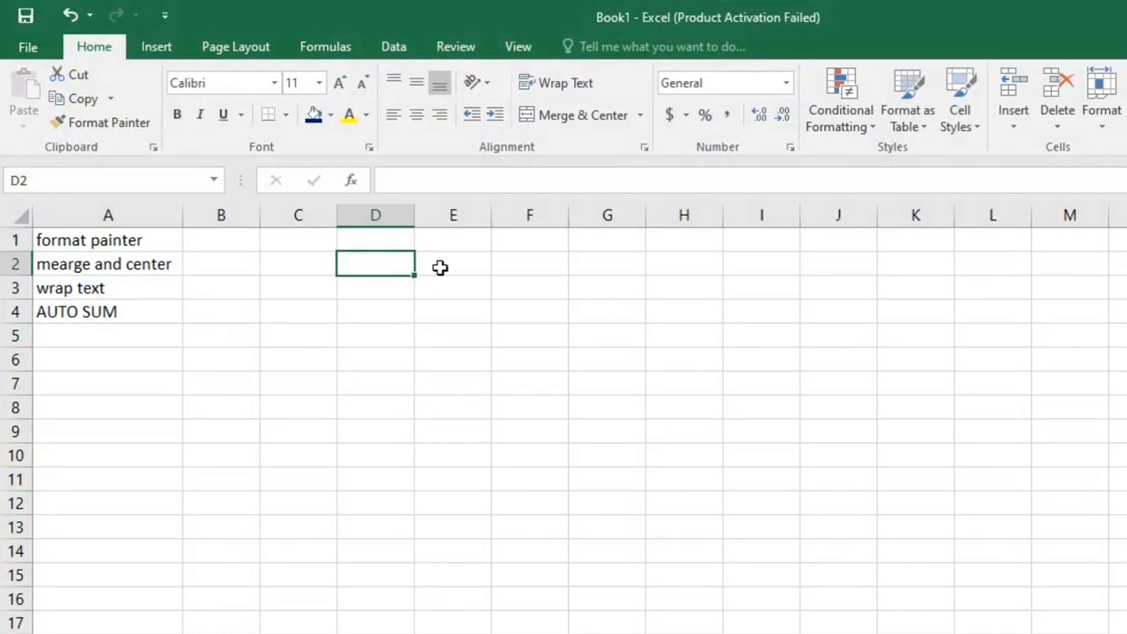
- Type headers student's name, marks of hindi, marks of englsh and total marks in D2:G2
type("NA")
key("BackSpace")
key("BackSpace")
type("student's")
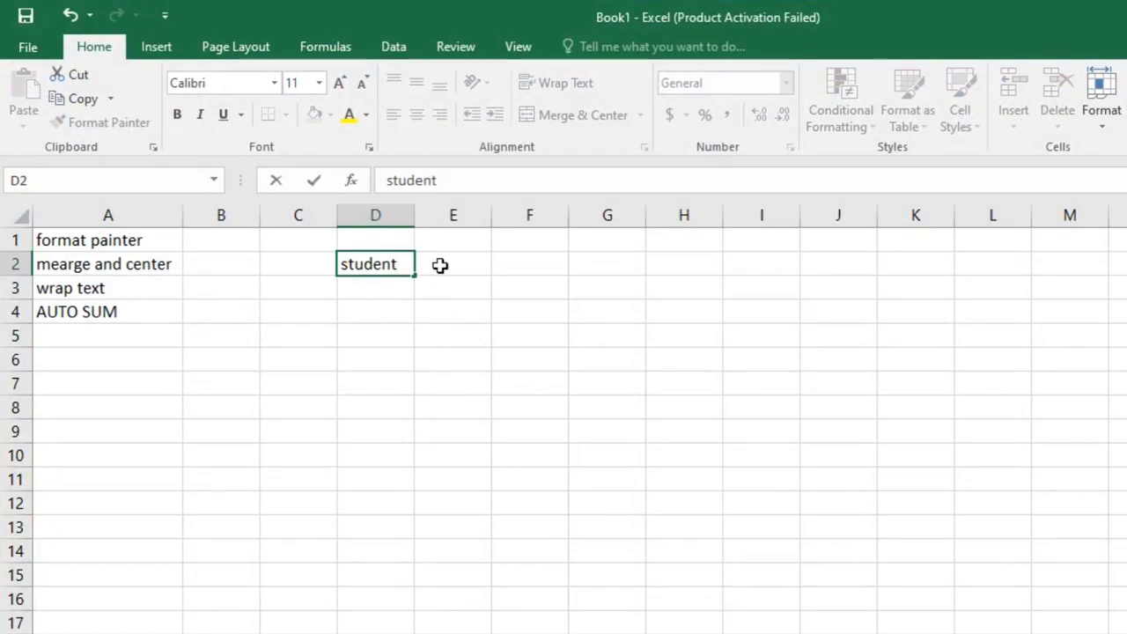
type(" name")
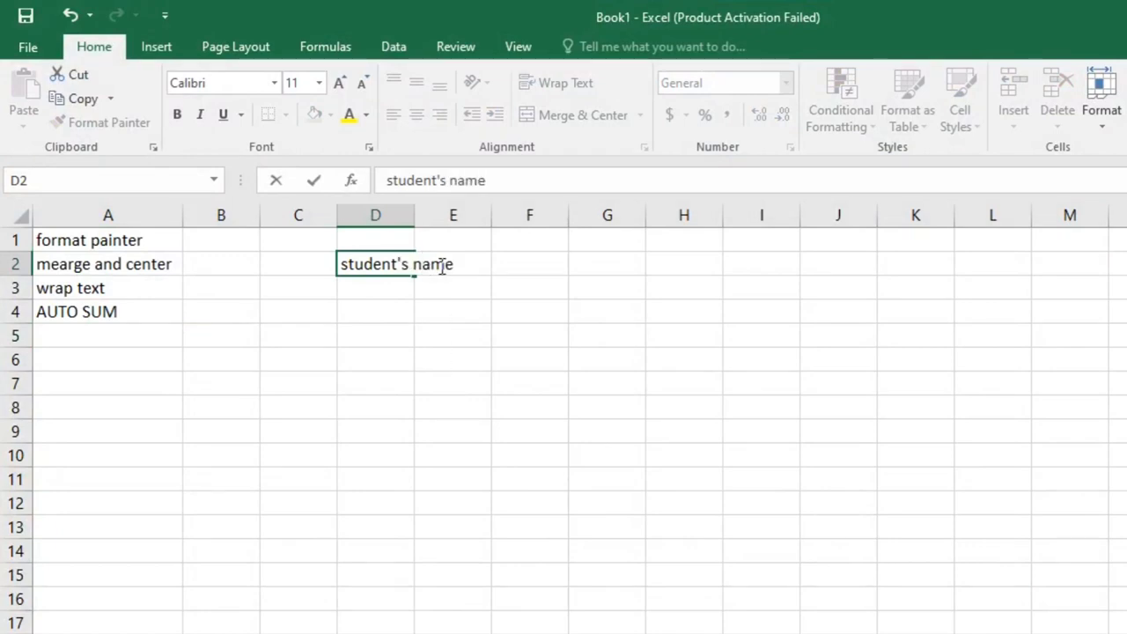
left_click(440, 264)
type("marks of hindi")
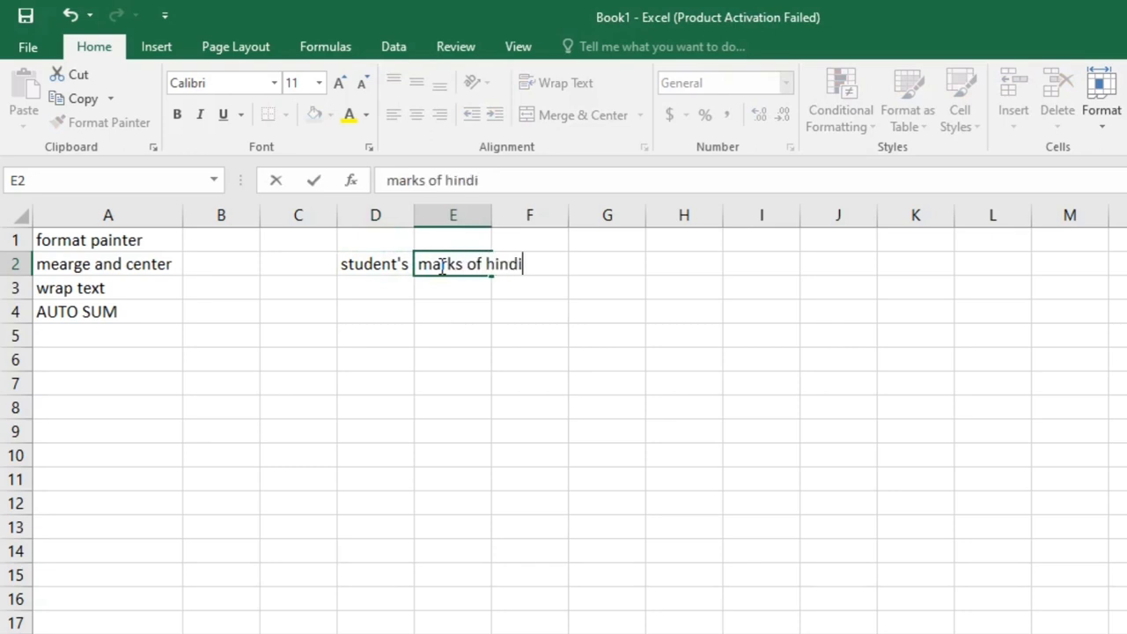
key("Tab")
type("marks o")
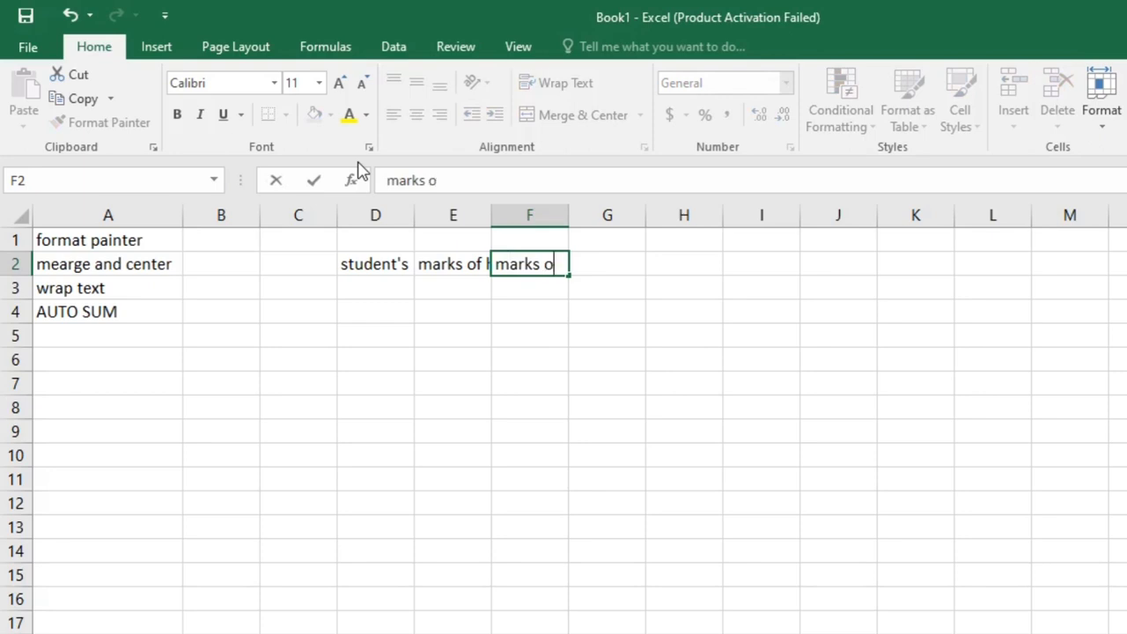
type("f englsh")
key("Tab")
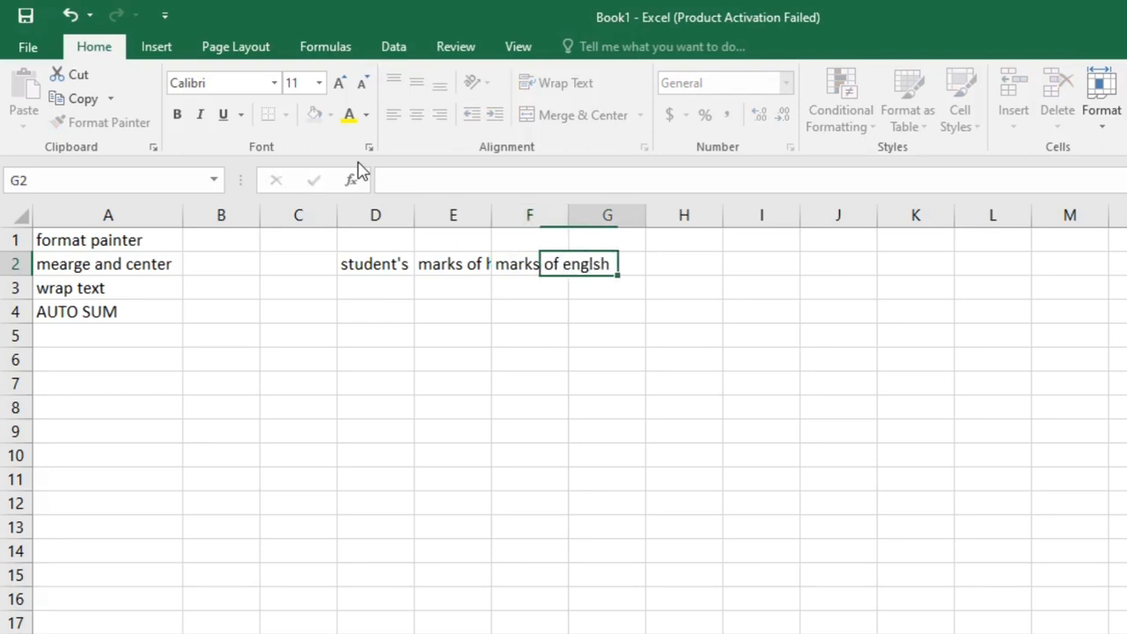
type("toal")
key("BackSpace")
type("tal marks")
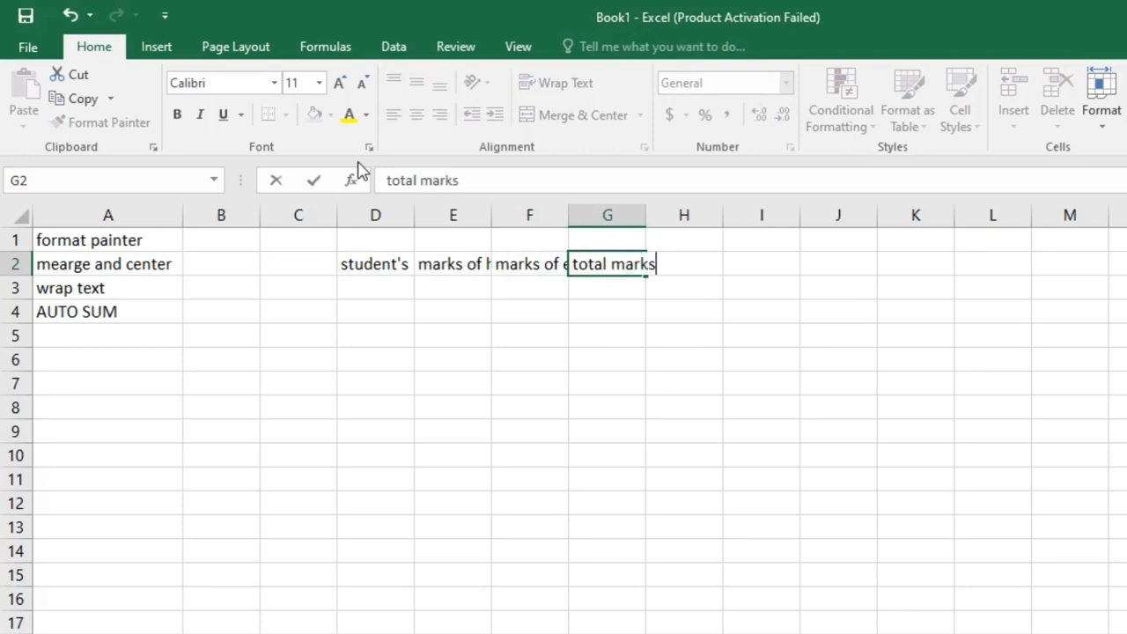
key("Tab")
- Enter the student names raju and mohan in D3:D4
key("Down")
key("Left")
key("Left")
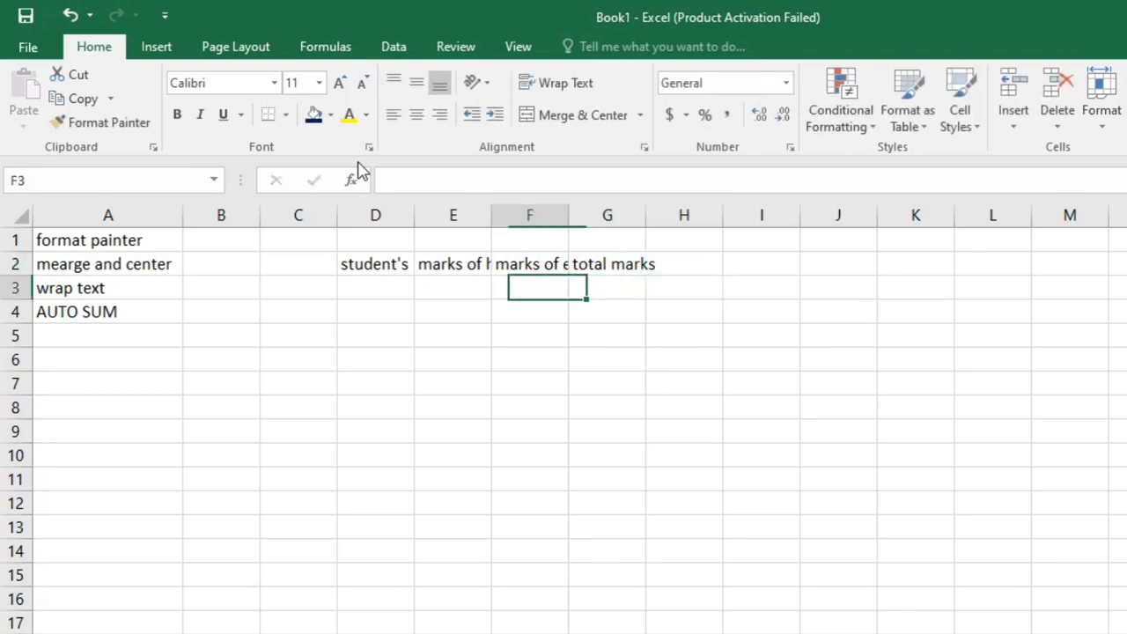
key("Left")
key("Left")
type("ra")
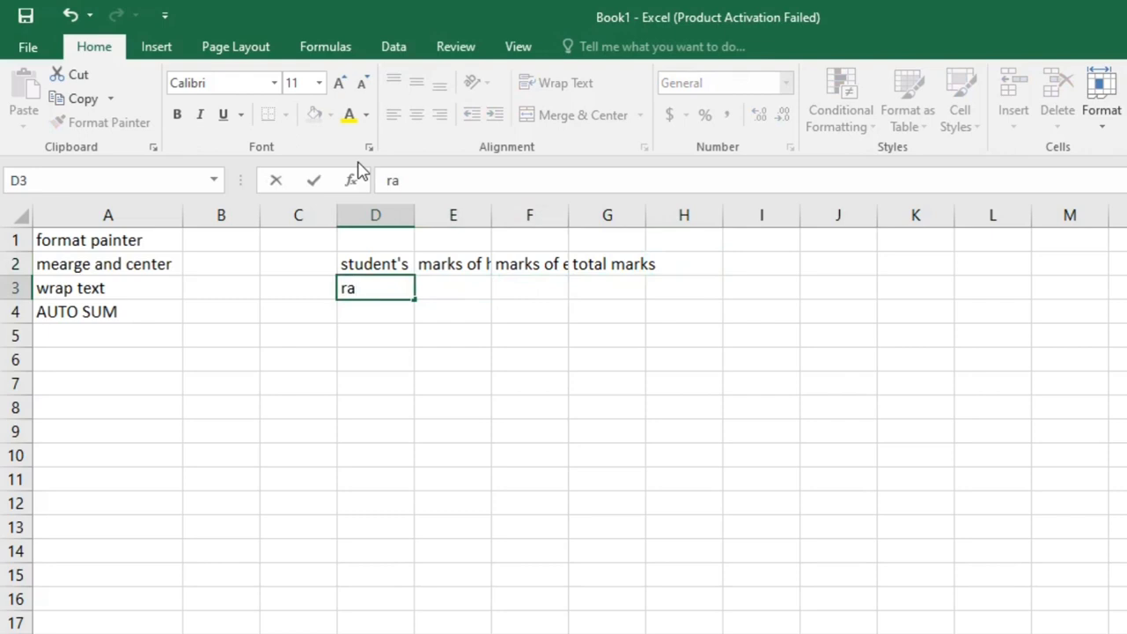
type("ju")
key("Return")
type("moha")
key("Up")
- Enter the marks 34 and 44 for hindi and 56 and 67 for english
key("Right")
type("34")
key("Return")
type("44")
key("Return")
key("Up")
key("Right")
key("Up")
type("56")
key("Return")
type("67")
- Type 56 as raju's total in G3
key("Return")
key("Up")
key("Up")
key("Right")
type("566")
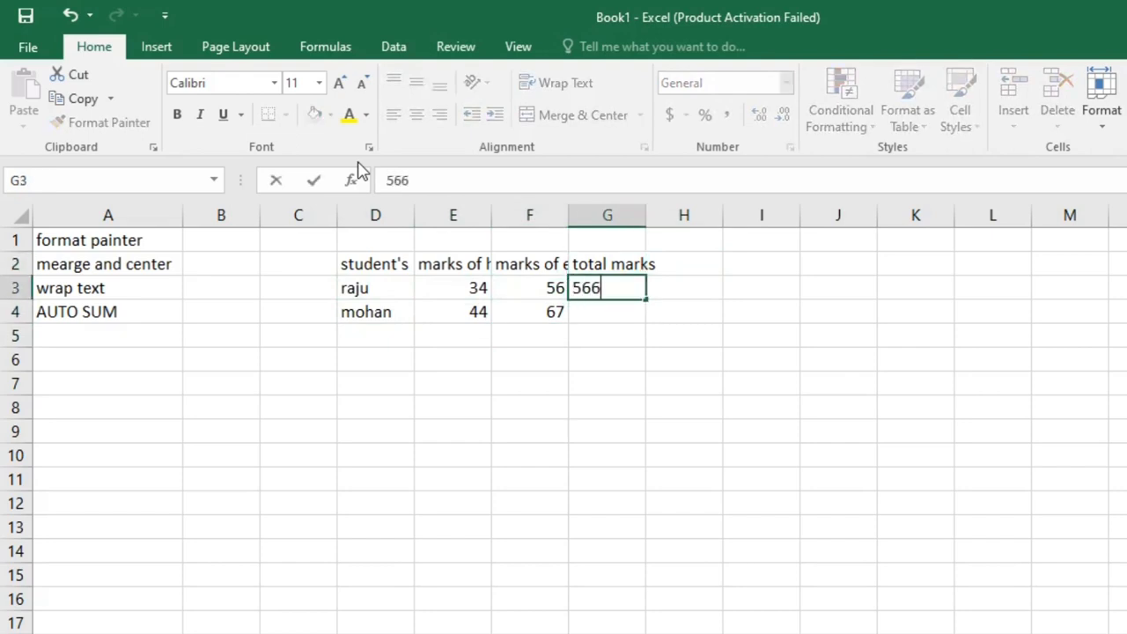
key("BackSpace")
key("Return")
- Enter 78 as mohan's total in G4 and wrap the D2:G2 headers onto two lines
type("78")
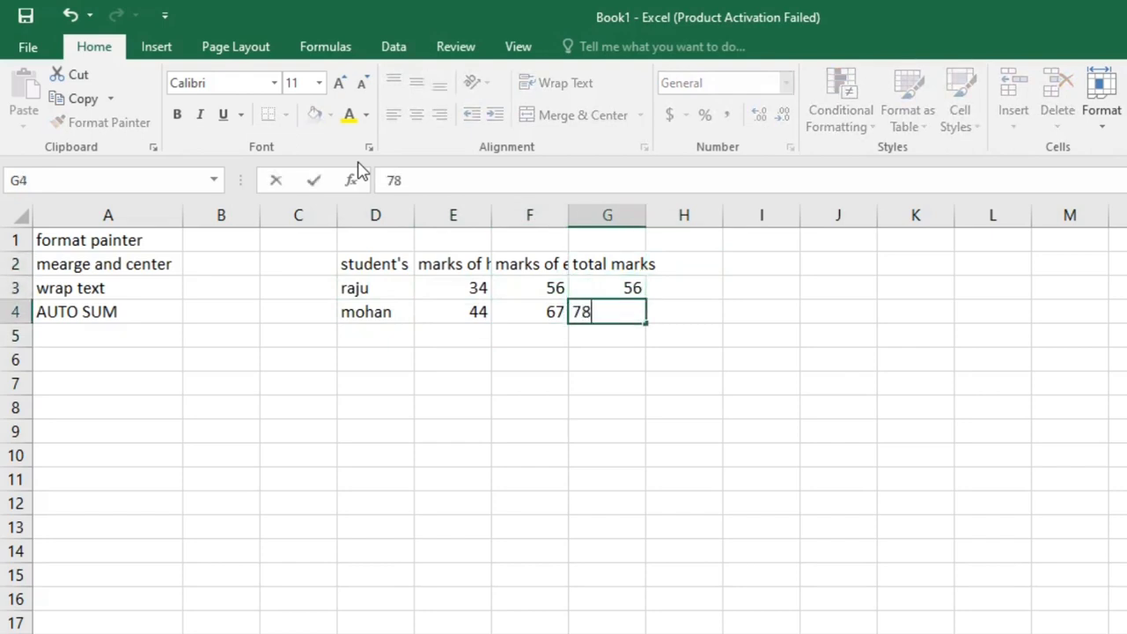
left_click(529, 526)
left_click_drag(378, 263, 614, 263)
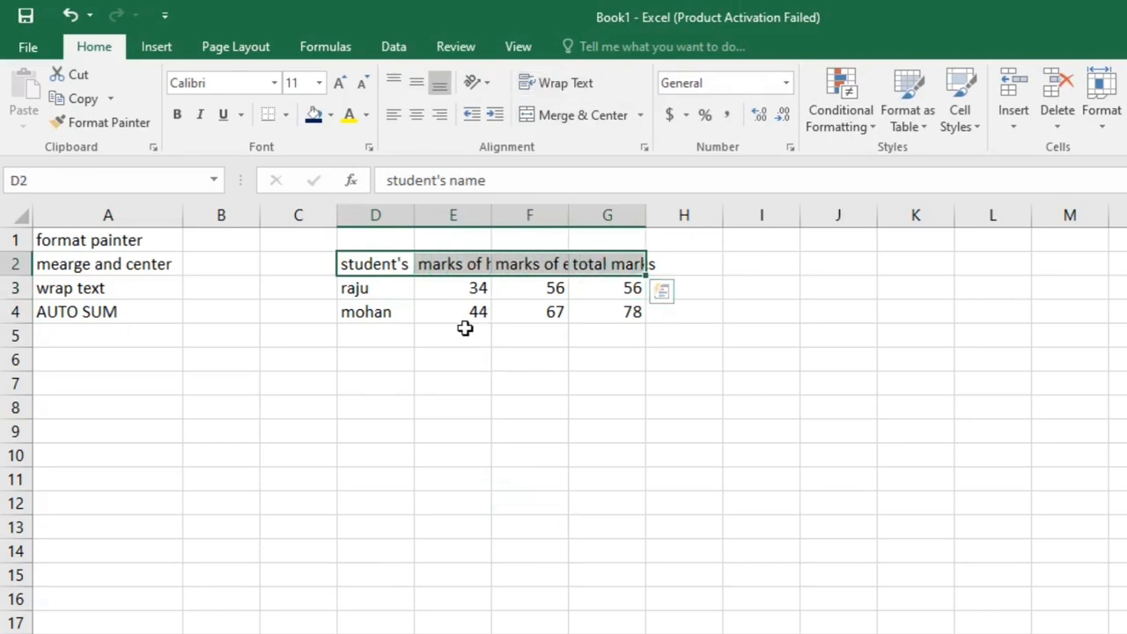
left_click(555, 85)
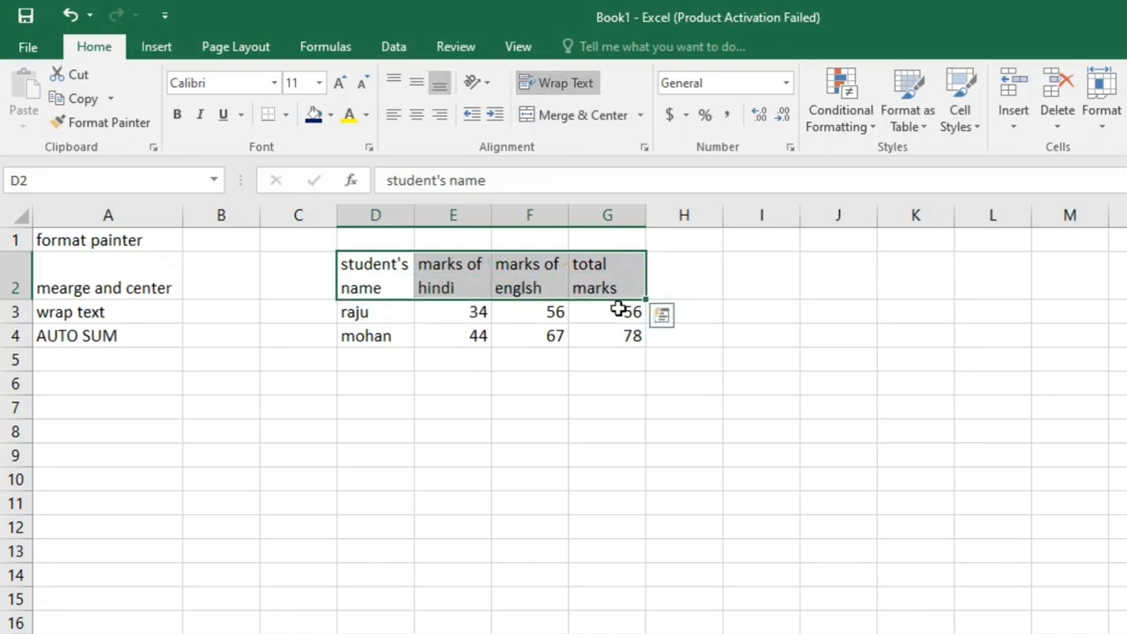
left_click(612, 384)
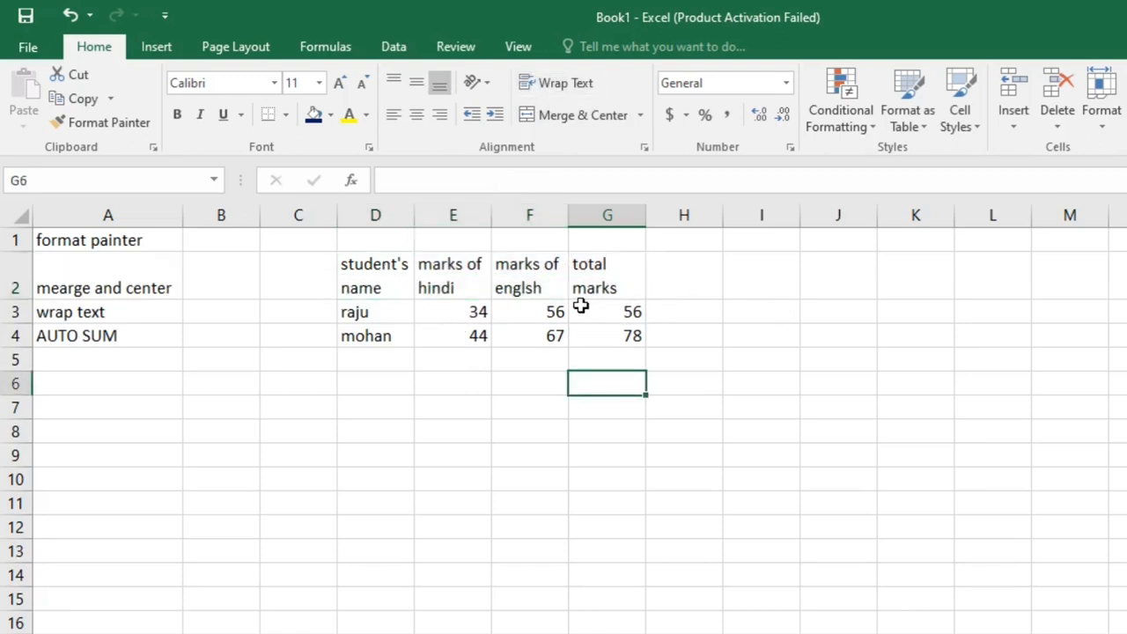
- Reselect the headers, then select the typed totals in G3:G4
left_click_drag(385, 264, 619, 265)
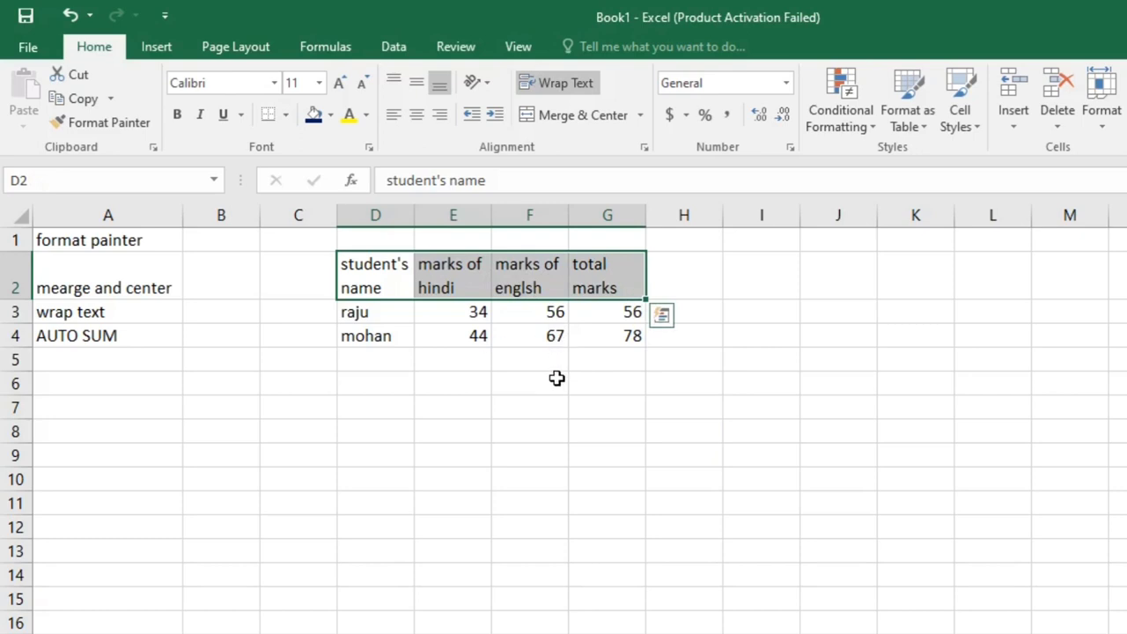
left_click(616, 453)
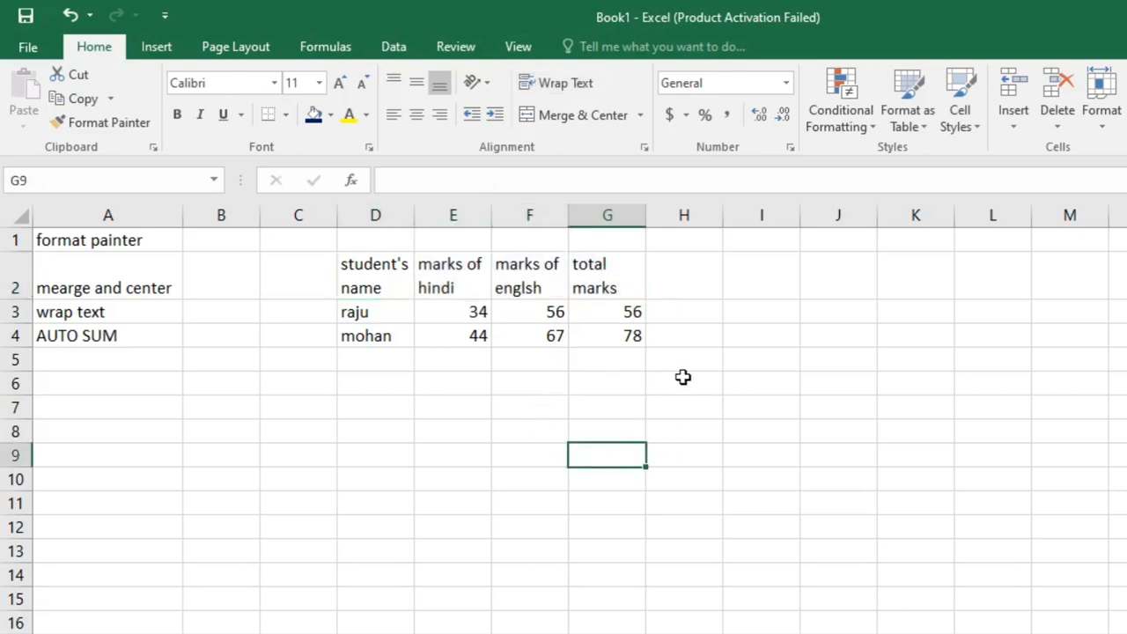
left_click_drag(619, 315, 630, 335)
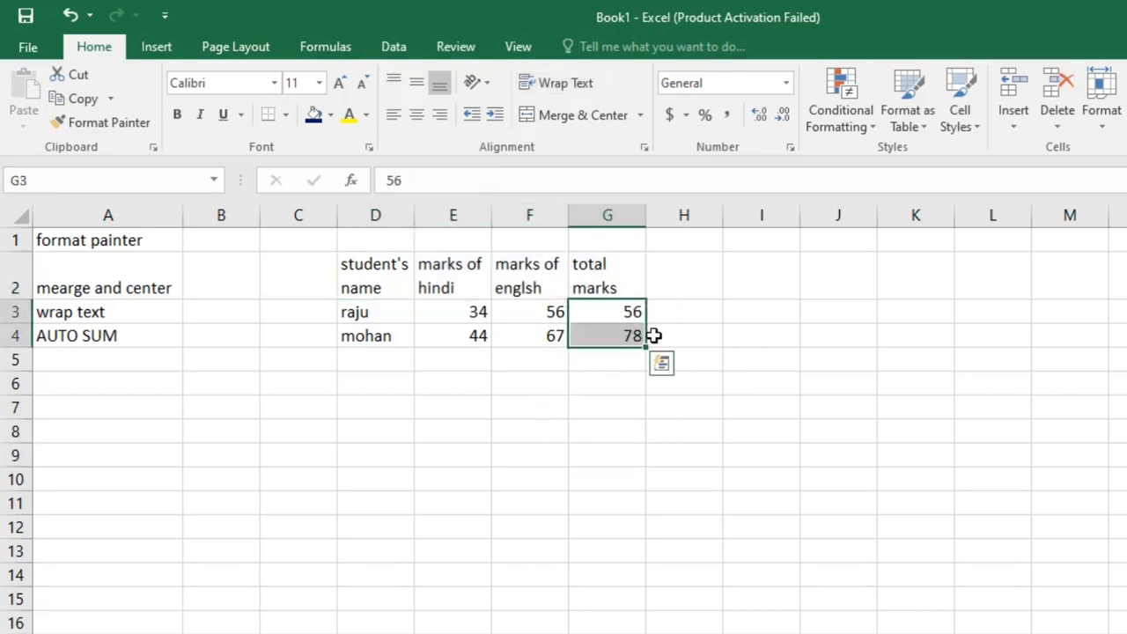
- Clear the typed totals from G3:G4 and select G3
key("Delete")
left_click(697, 405)
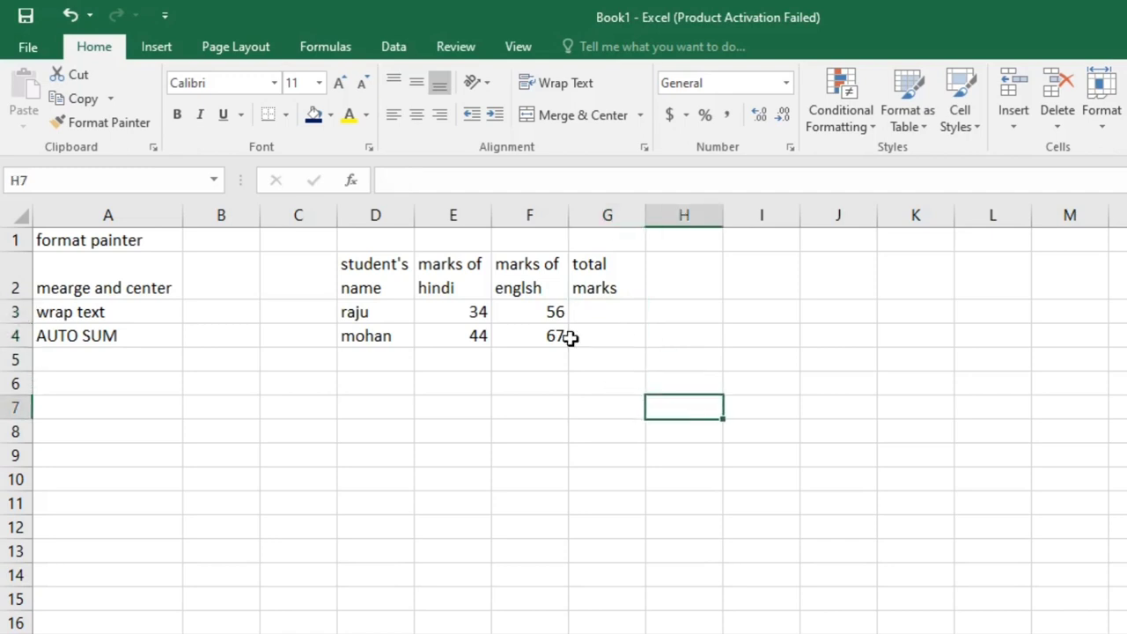
left_click(597, 281)
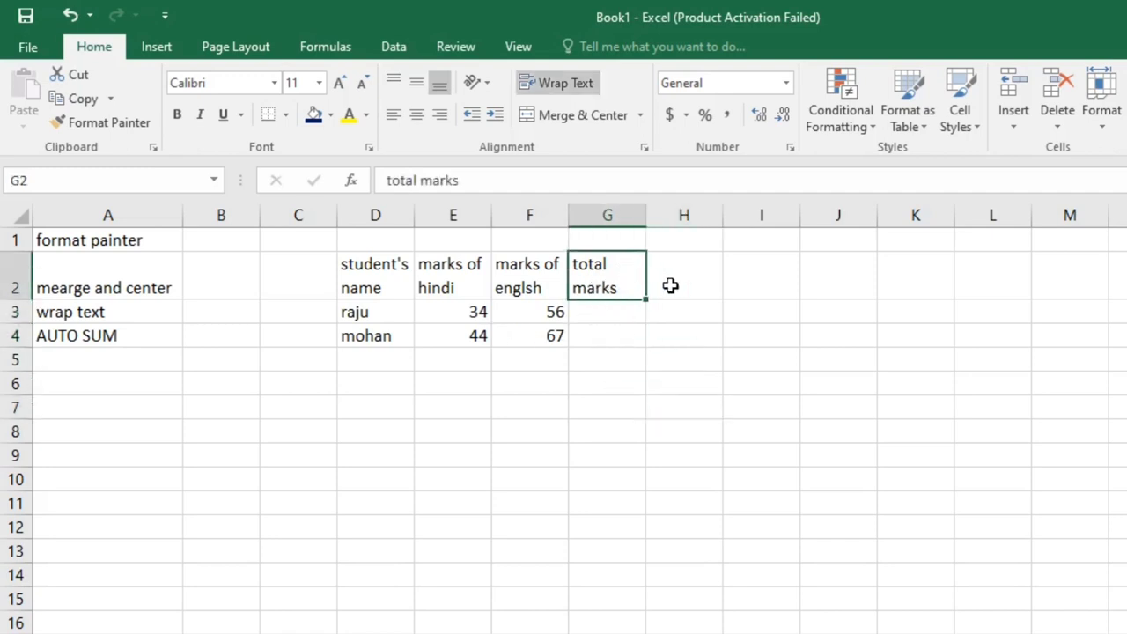
left_click(597, 331)
left_click(489, 320)
left_click(621, 306)
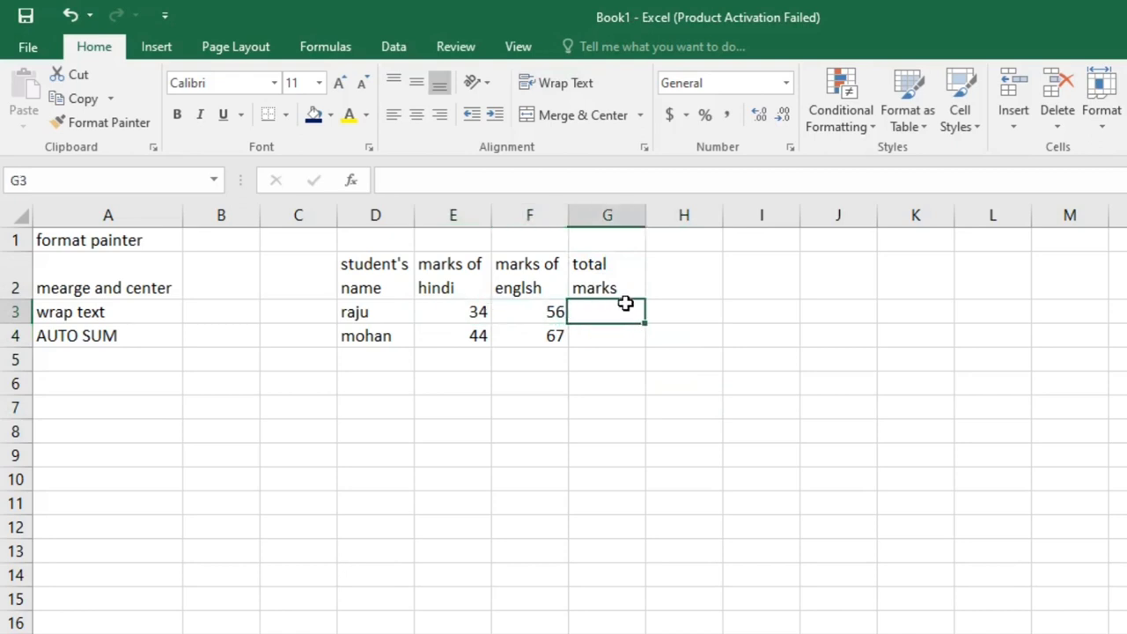
left_click(603, 354)
left_click(610, 315)
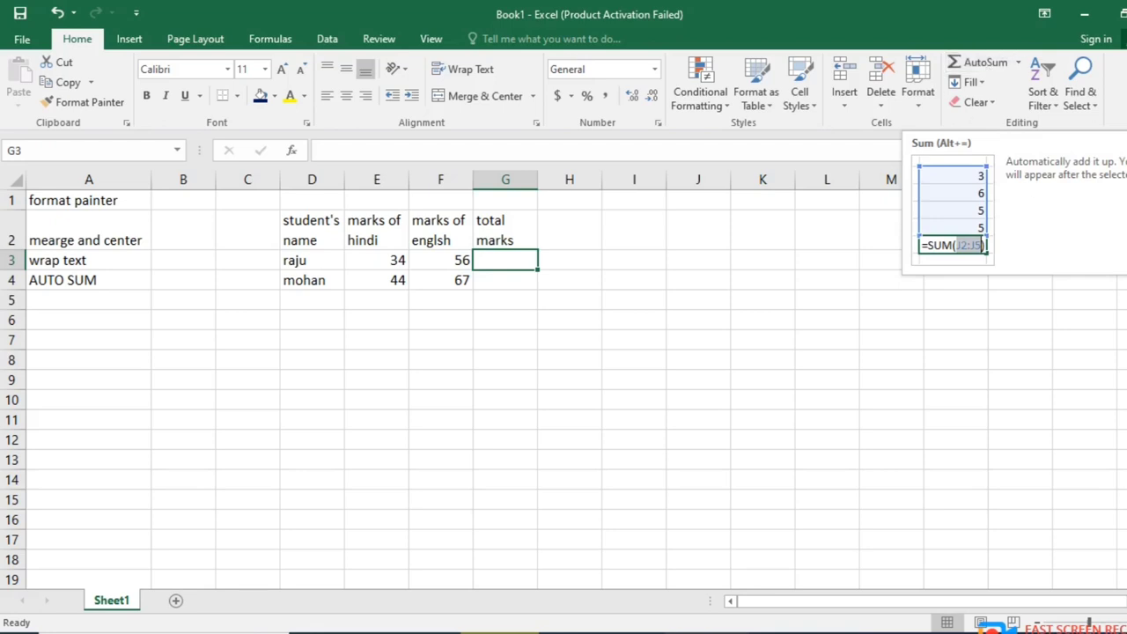
- AutoSum each student's two marks, giving totals 90 for raju and 111 for mohan
key("alt+equal")
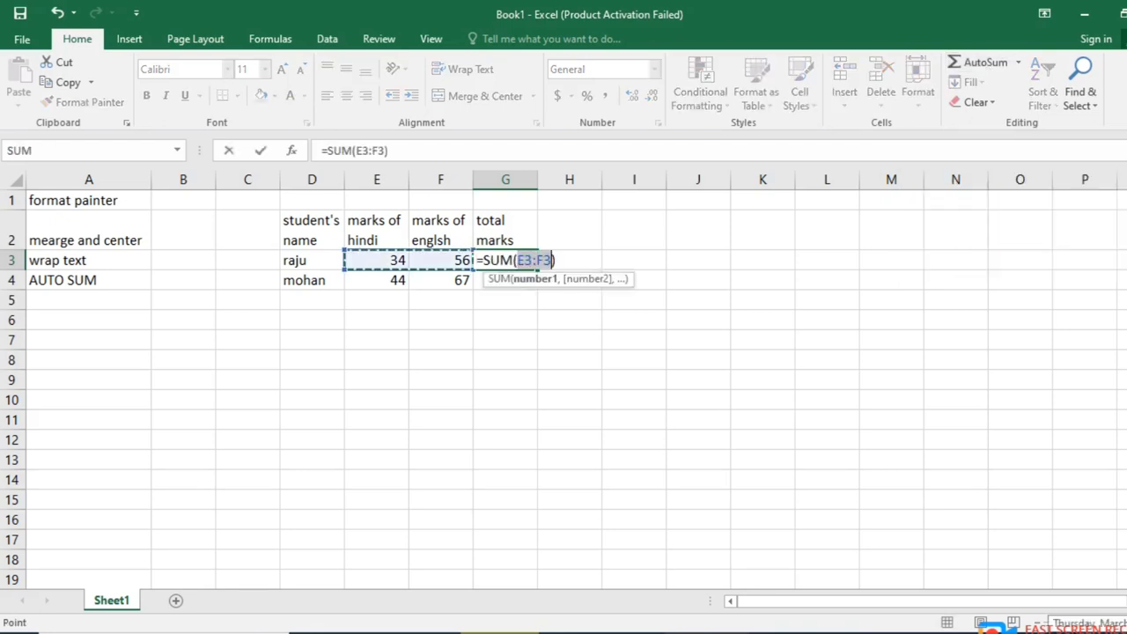
key("Return")
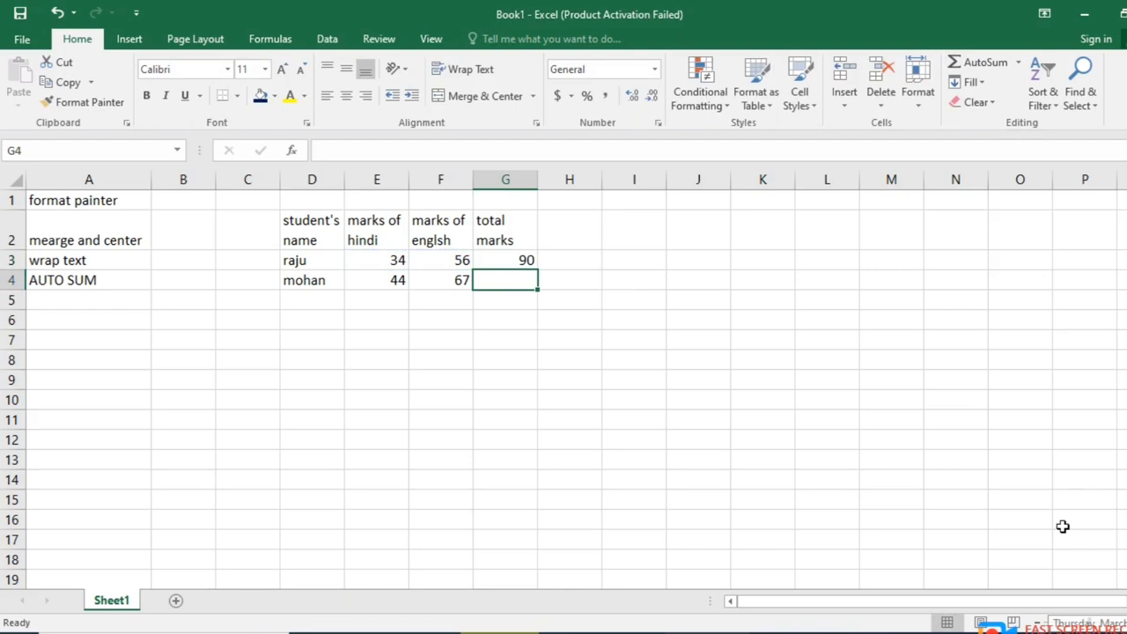
key("alt+equal")
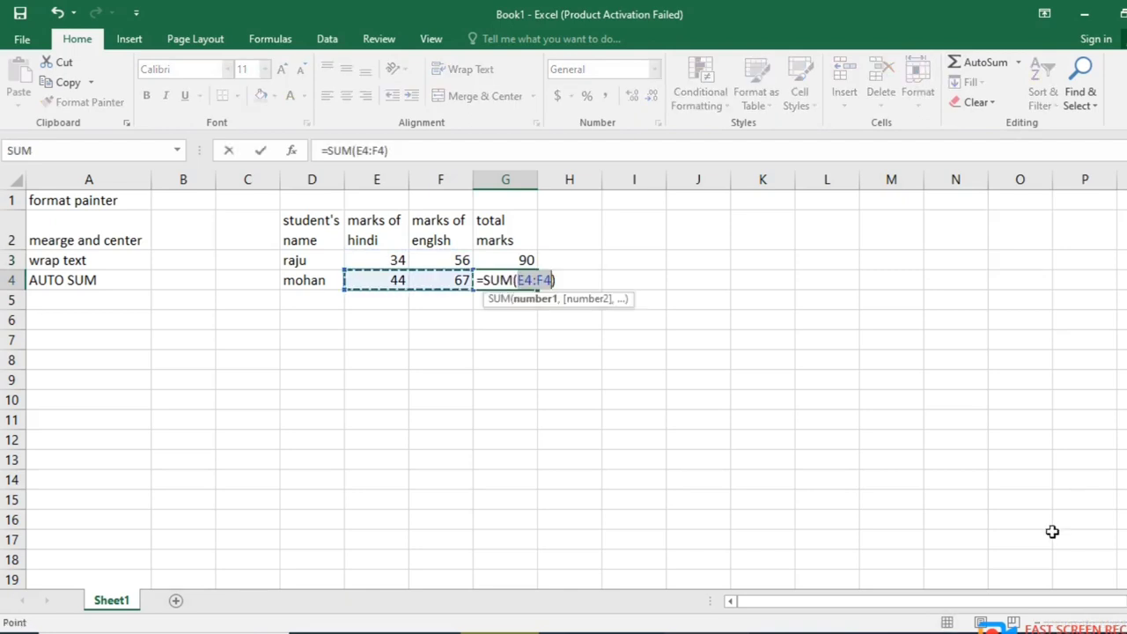
key("Return")
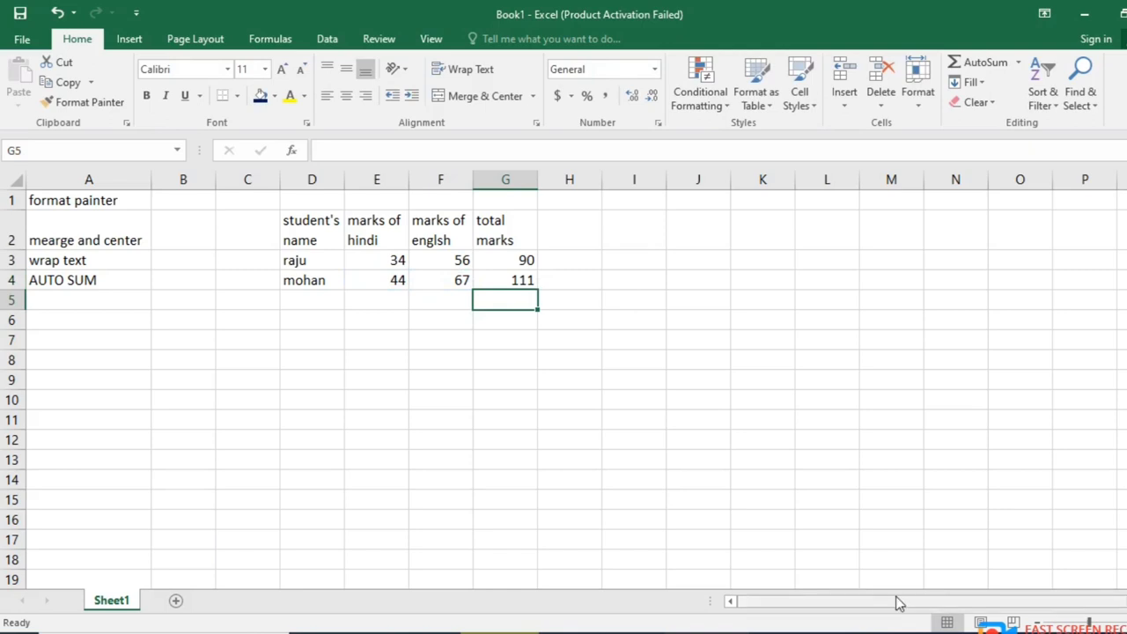
- Add a 'min' heading in H2, cancelling an accidental sum in H3
left_click(566, 243)
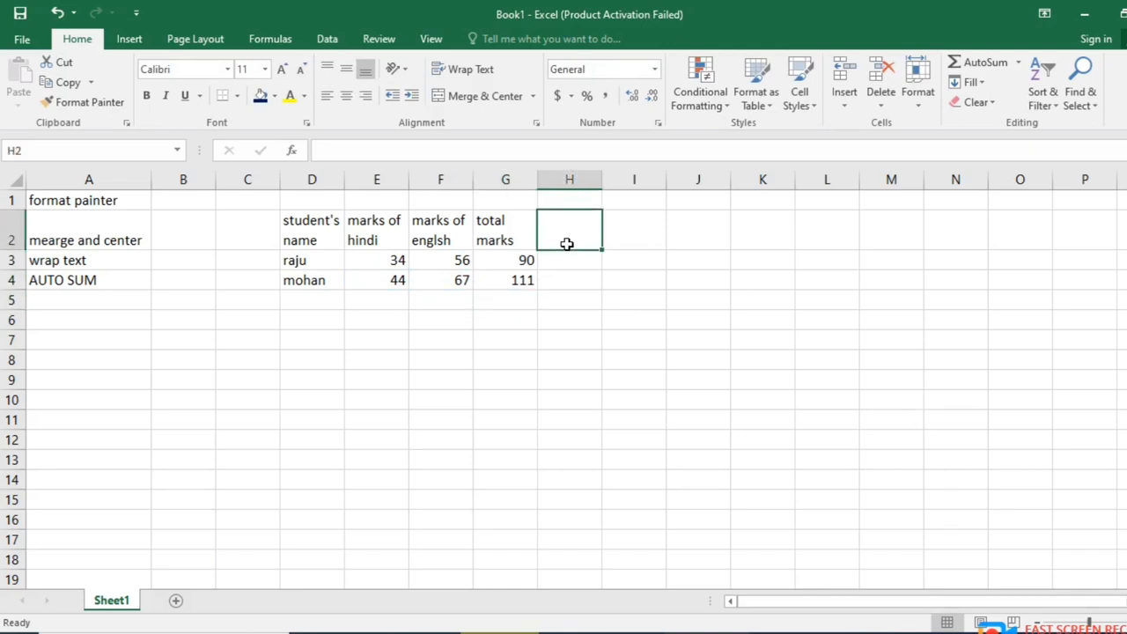
left_click(396, 257)
left_click(453, 260)
left_click(570, 234)
type("min")
key("Return")
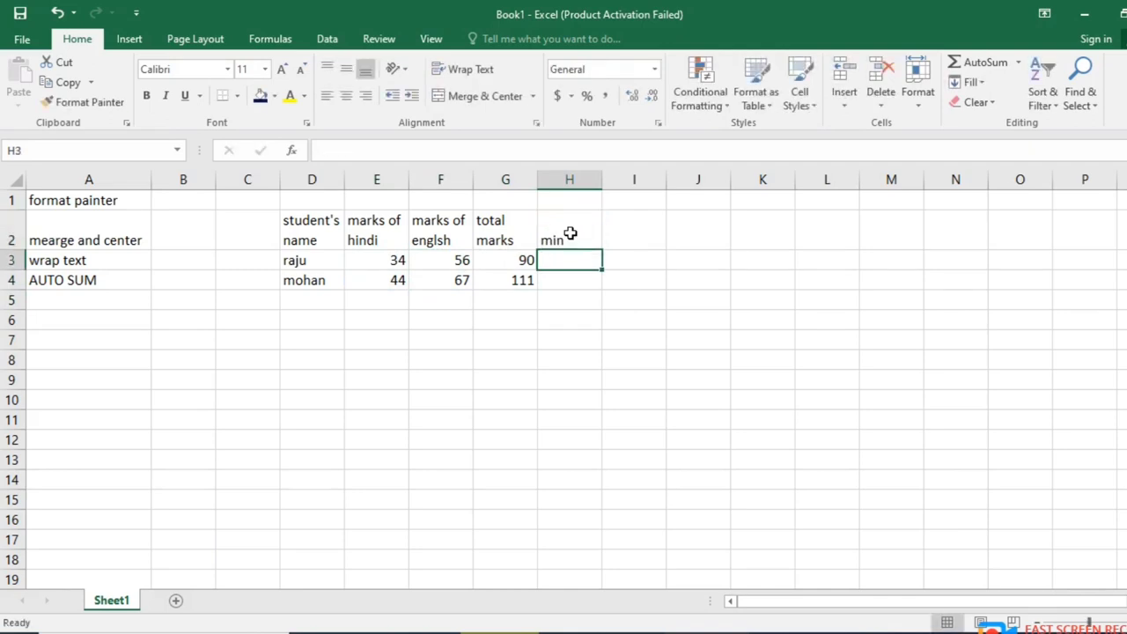
key("alt+equal")
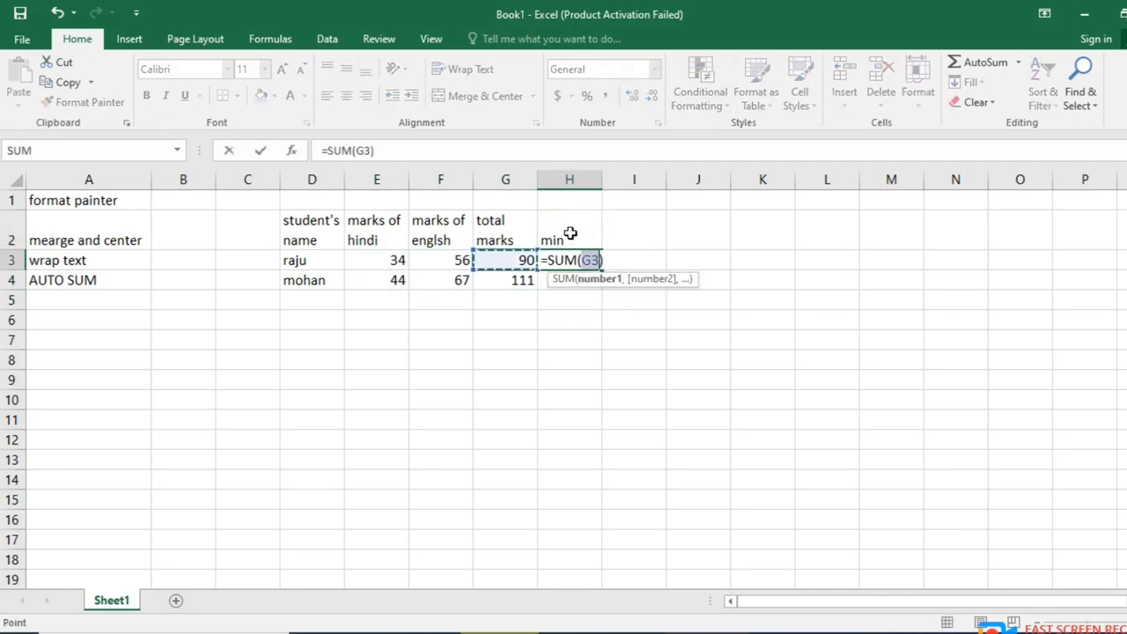
key("Escape")
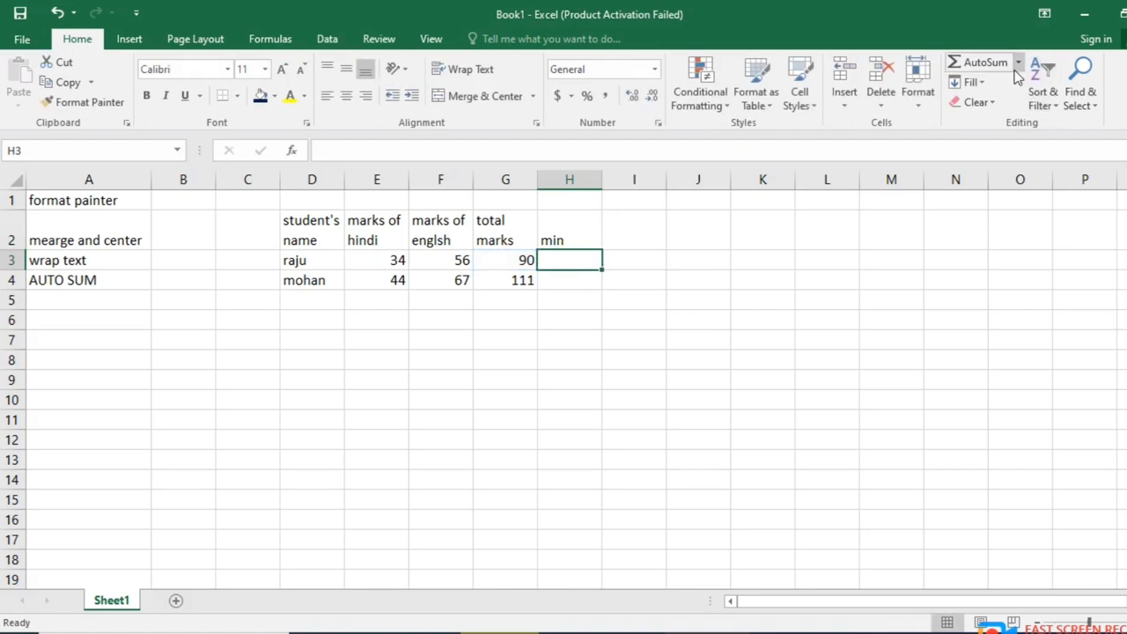
- Insert =MIN(E3:F3) in H3 from the AutoSum list to get 34
left_click(1017, 62)
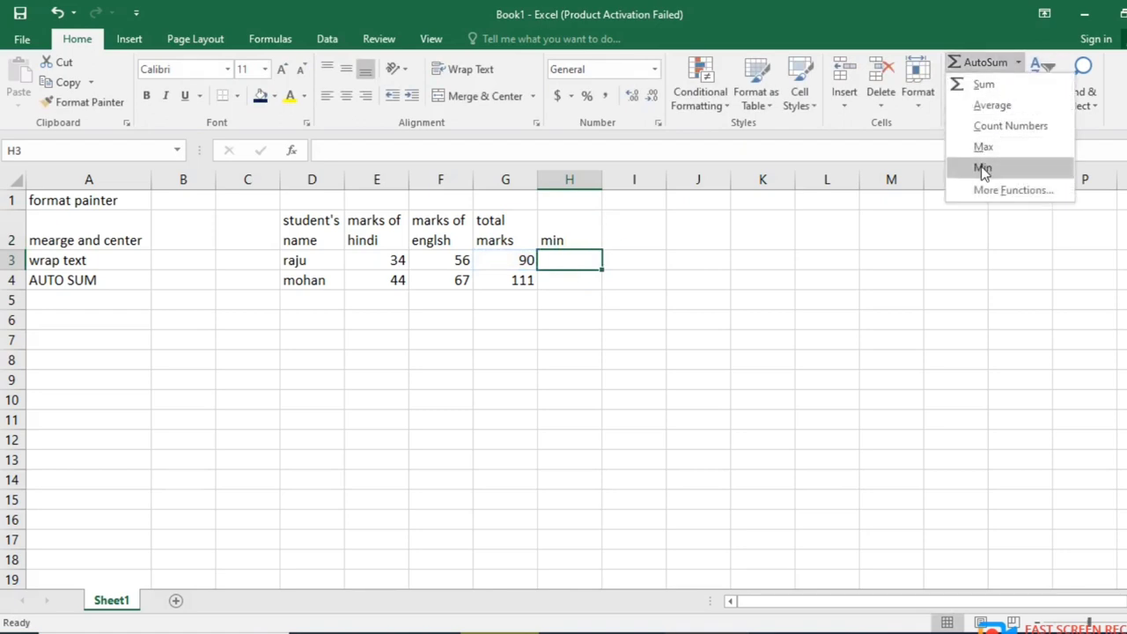
left_click(982, 167)
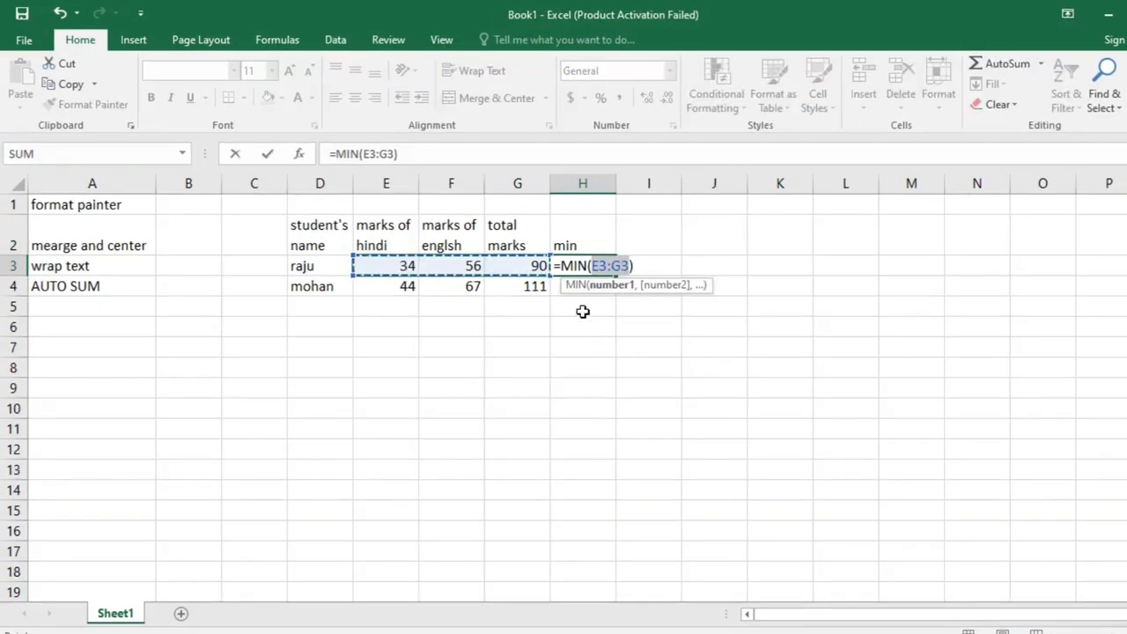
left_click_drag(387, 264, 460, 263)
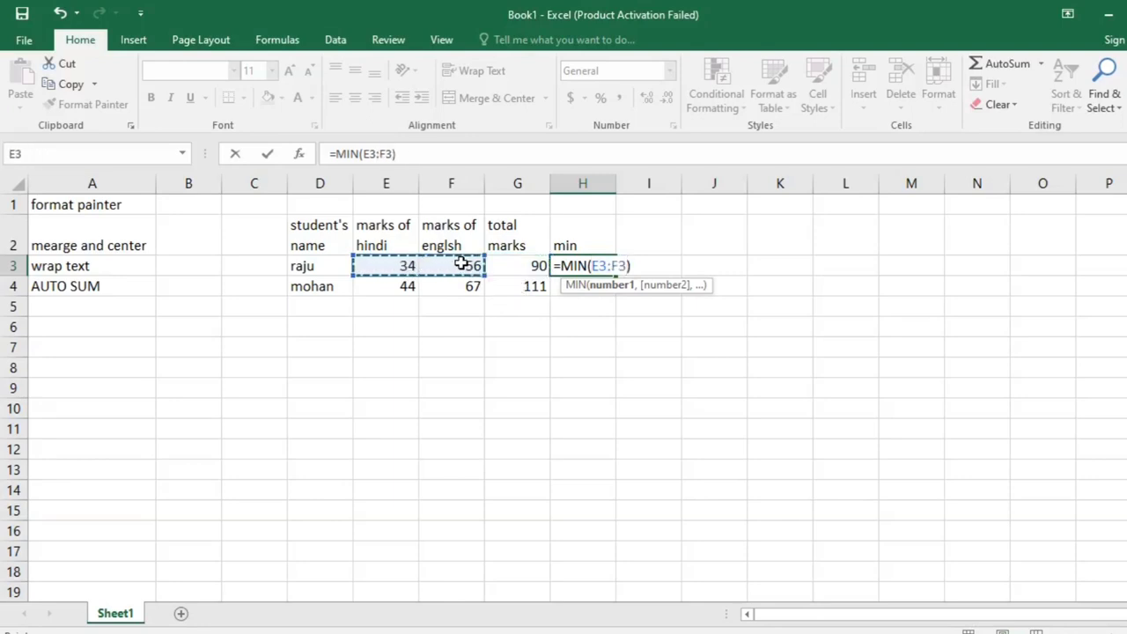
key("Return")
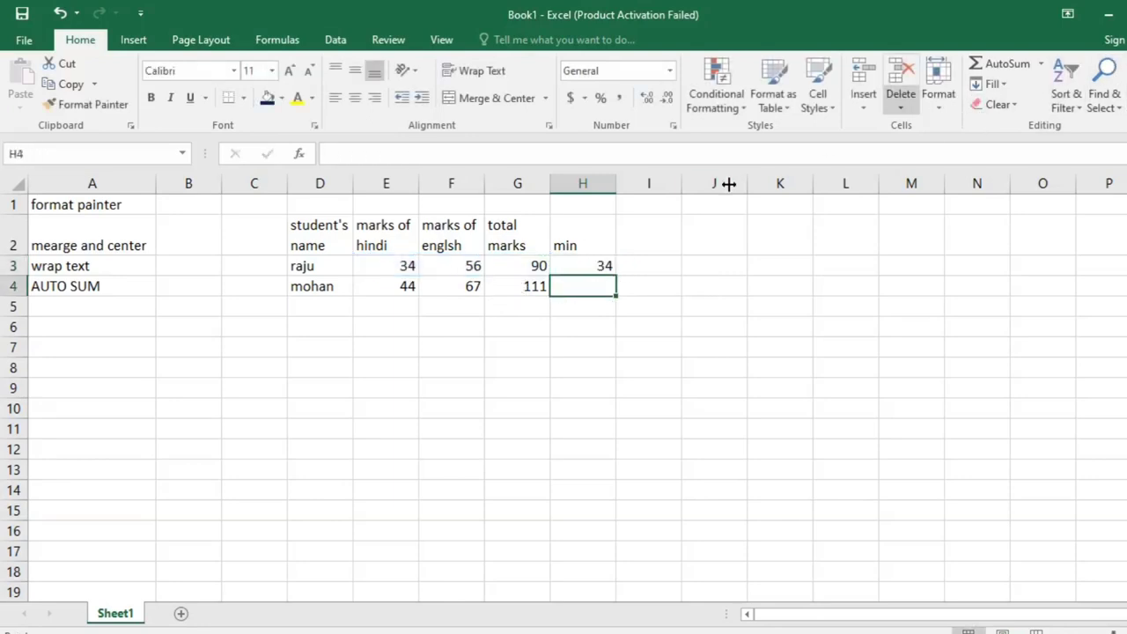
- Add an 'average' heading in I2
left_click(635, 240)
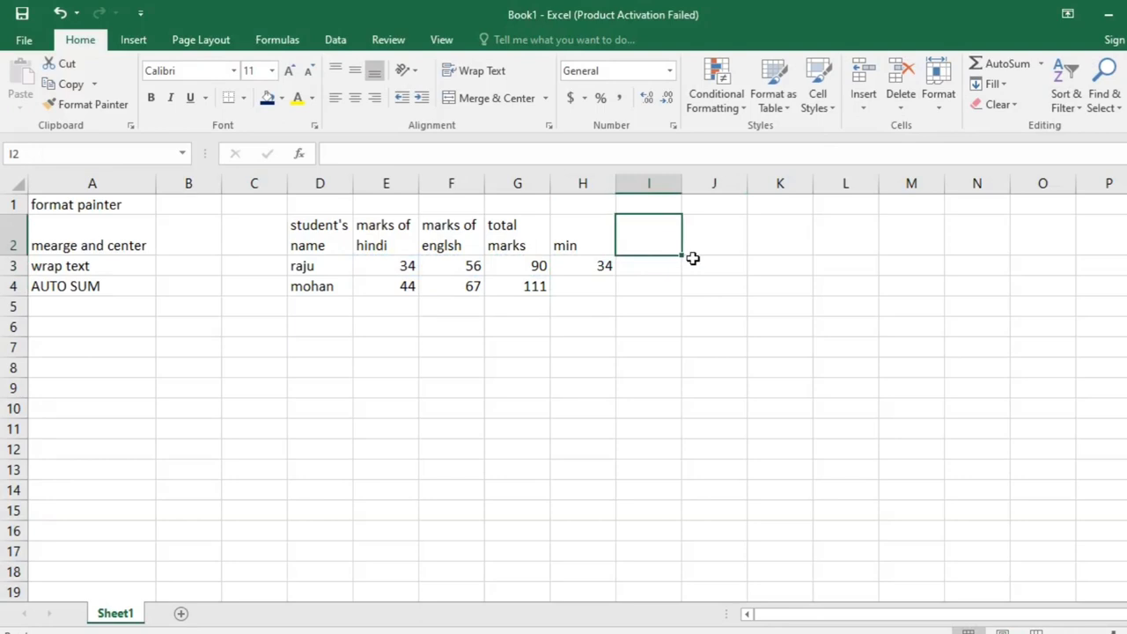
type("ave")
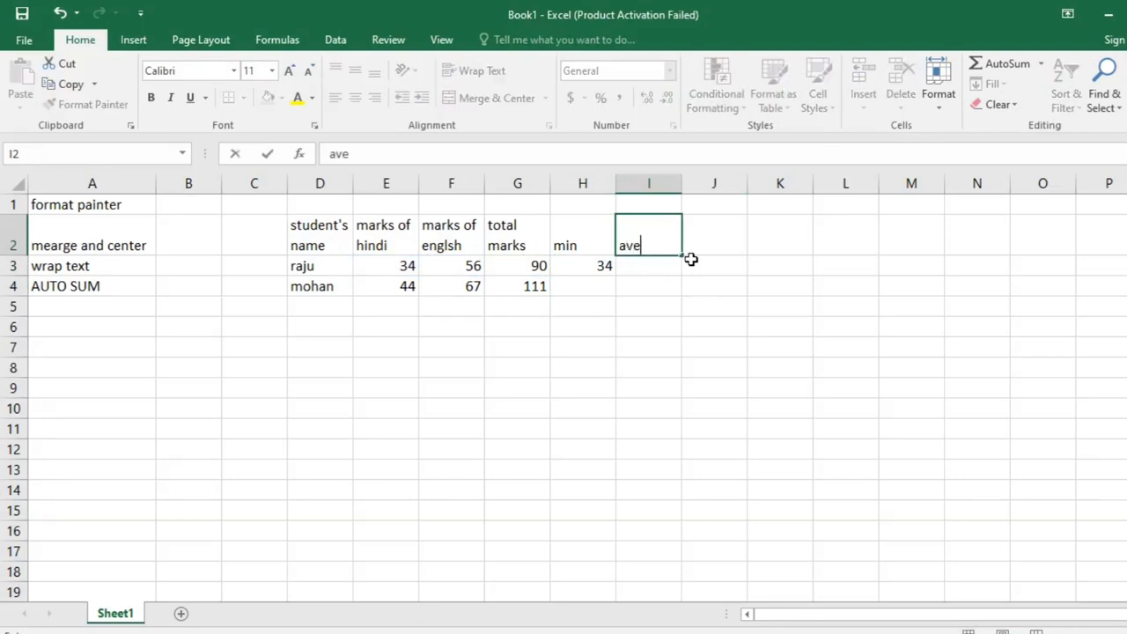
type("rage")
key("Return")
- Insert =AVERAGE(E3:F3) in I3 from the AutoSum list, giving 45
left_click(1041, 67)
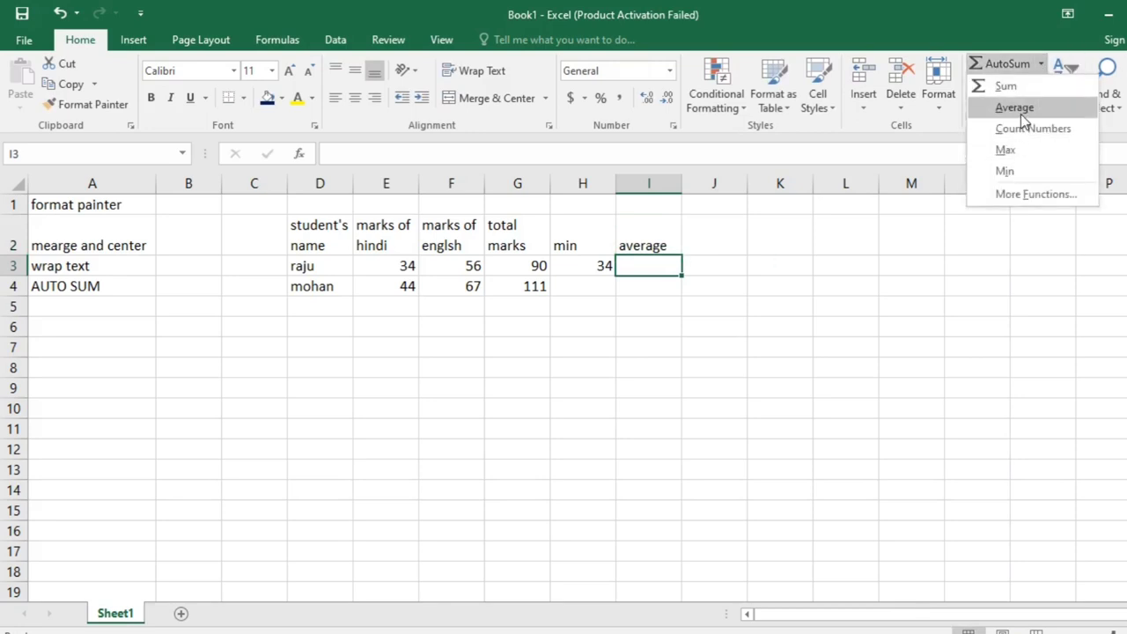
left_click(1014, 108)
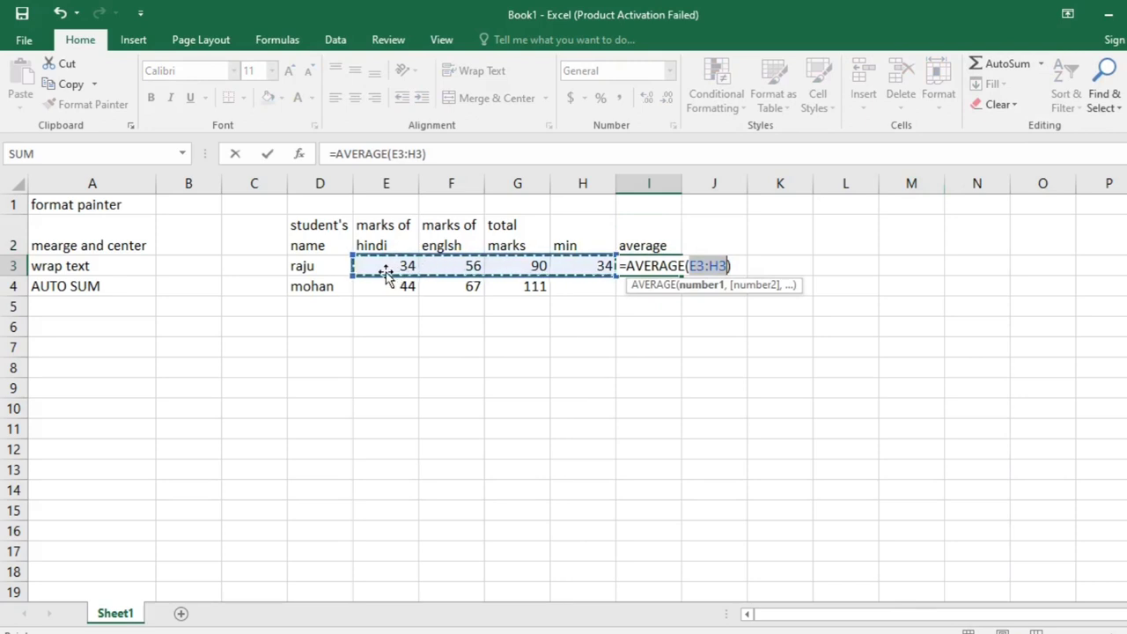
left_click_drag(386, 271, 444, 264)
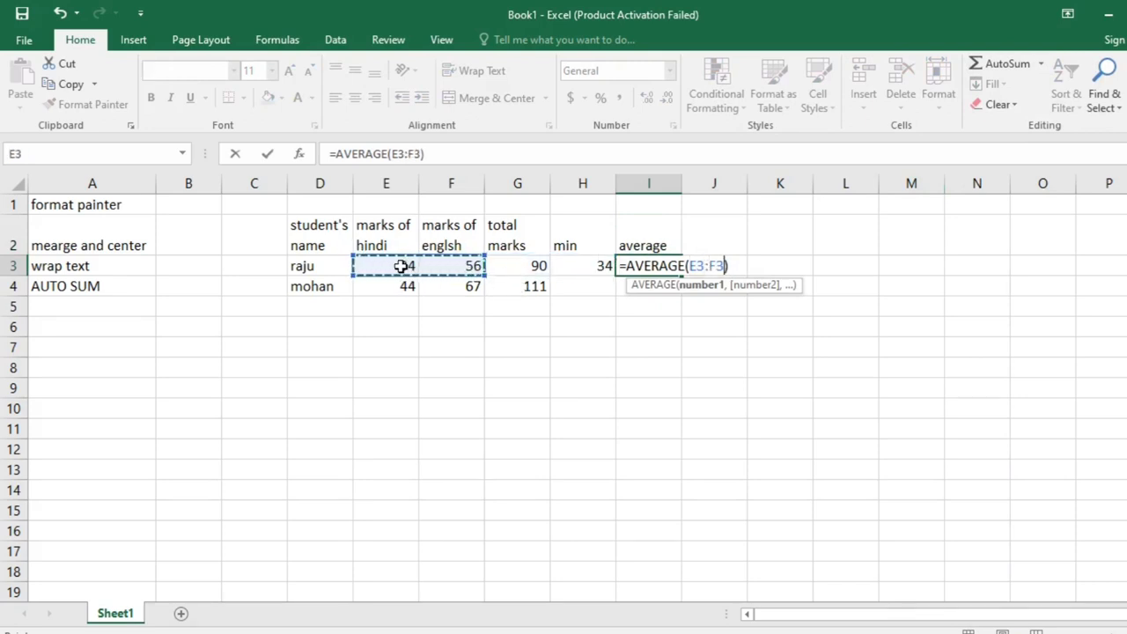
key("Return")
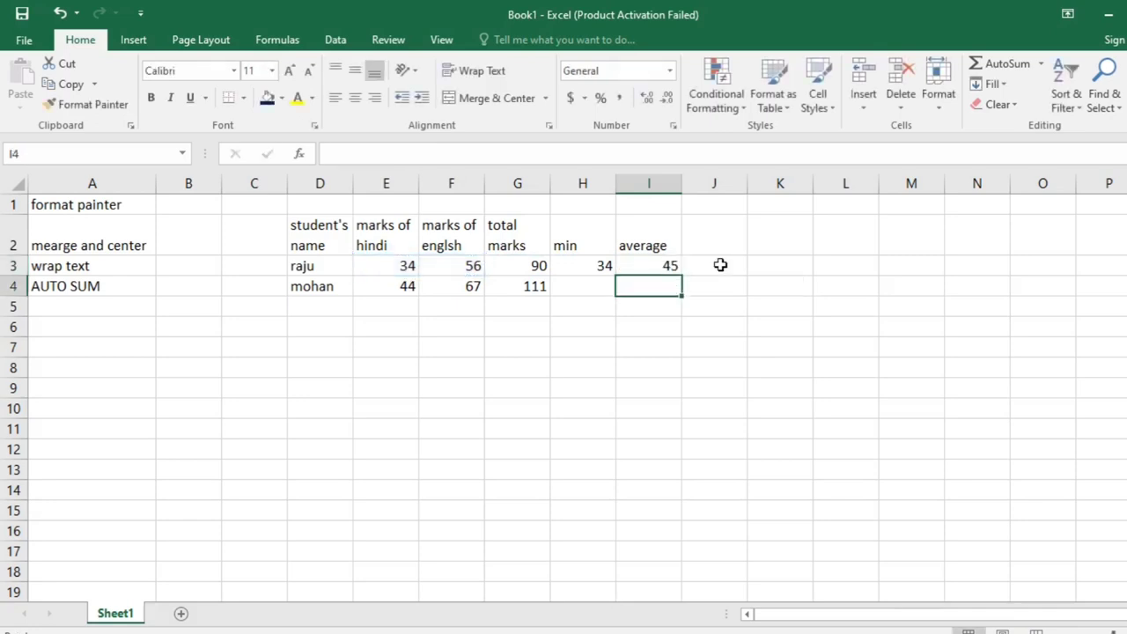
- Enter the 'result' heading in J2
left_click(708, 239)
type("i")
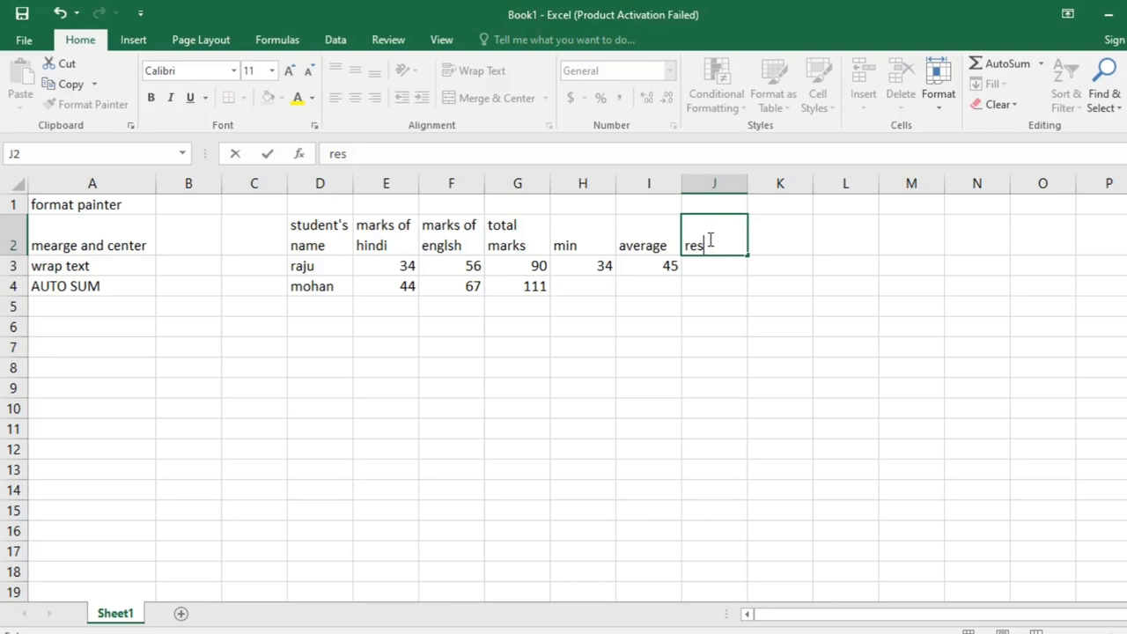
type("lt")
key("Return")
- Choose the IF function through AutoSum's More Functions for cell J3
left_click(1044, 69)
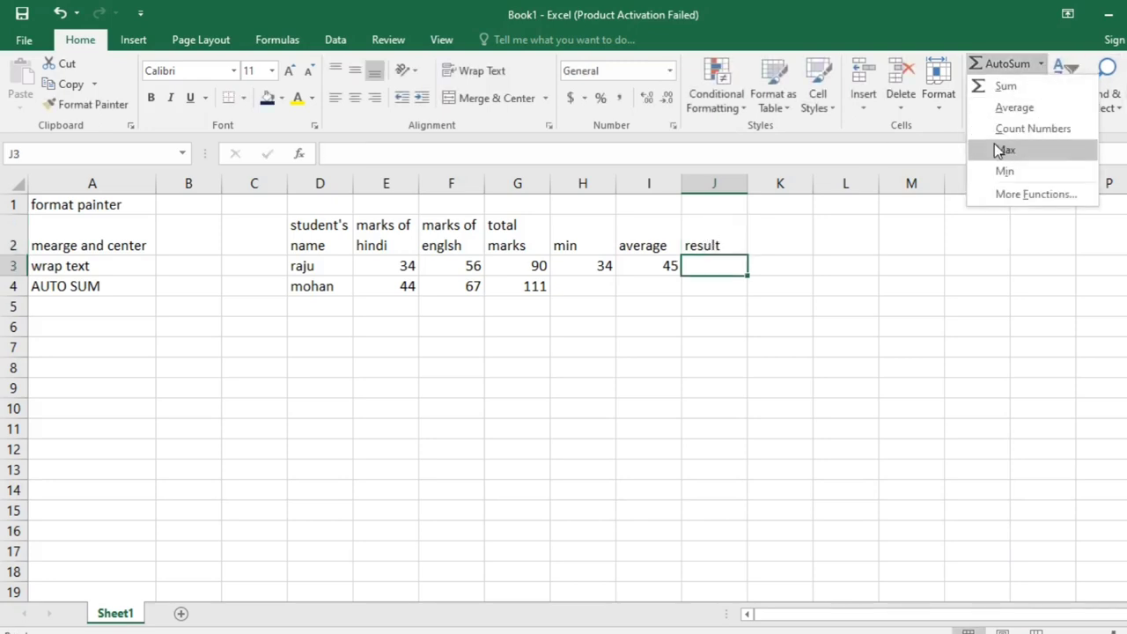
left_click(1031, 195)
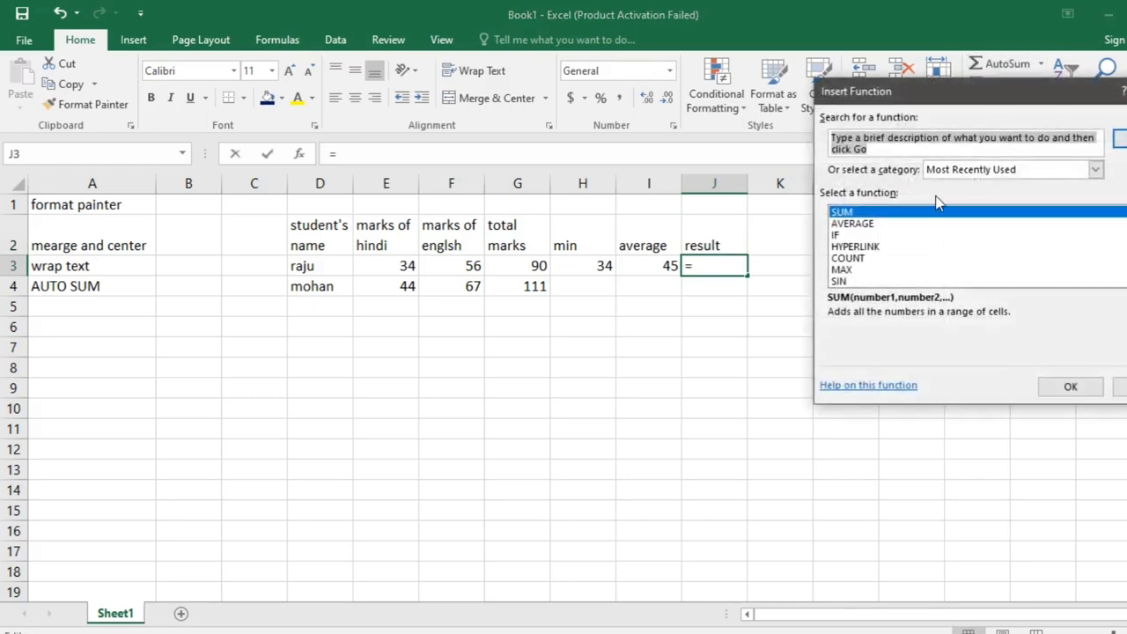
left_click(861, 235)
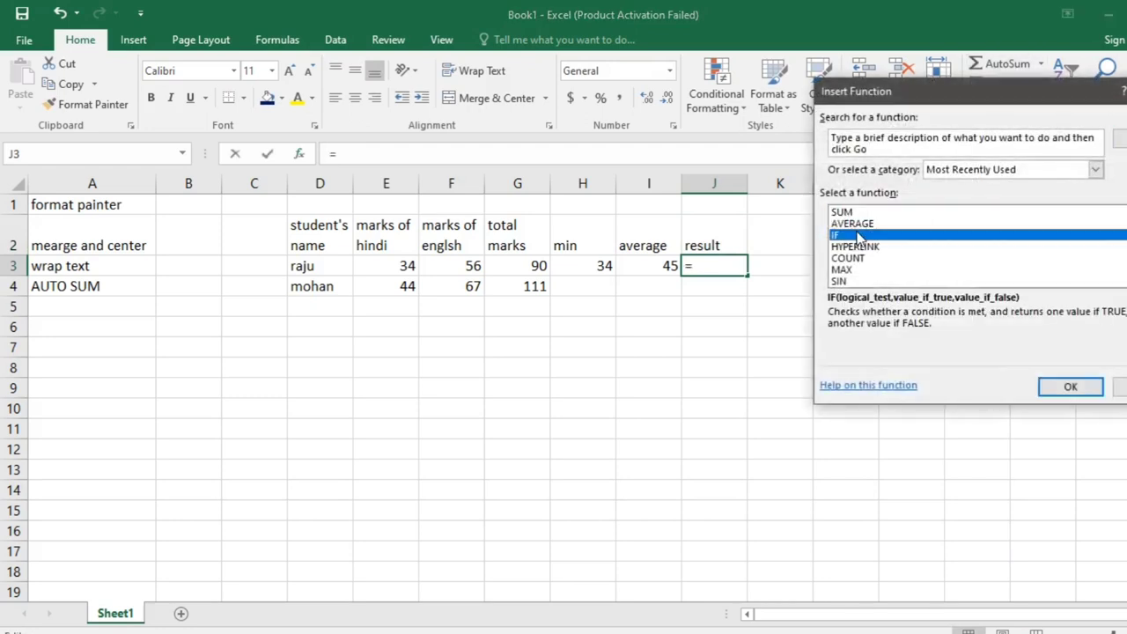
left_click(1070, 385)
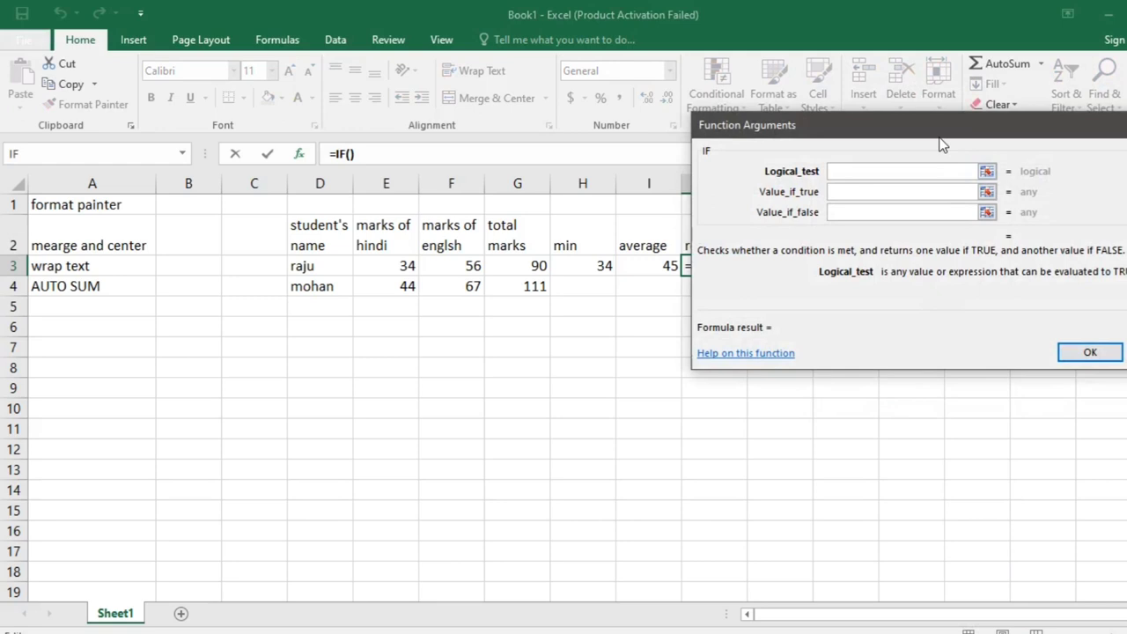
left_click_drag(942, 143, 886, 326)
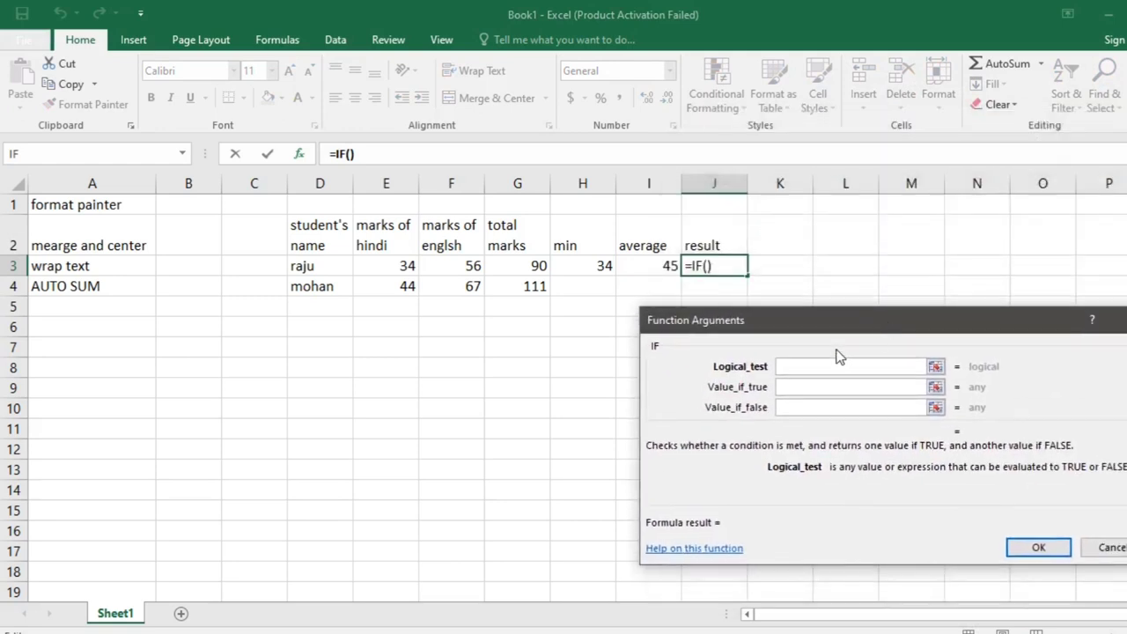
- Fill in the IF arguments: test i3>=33, value pass if true, fail if false
type("i3")
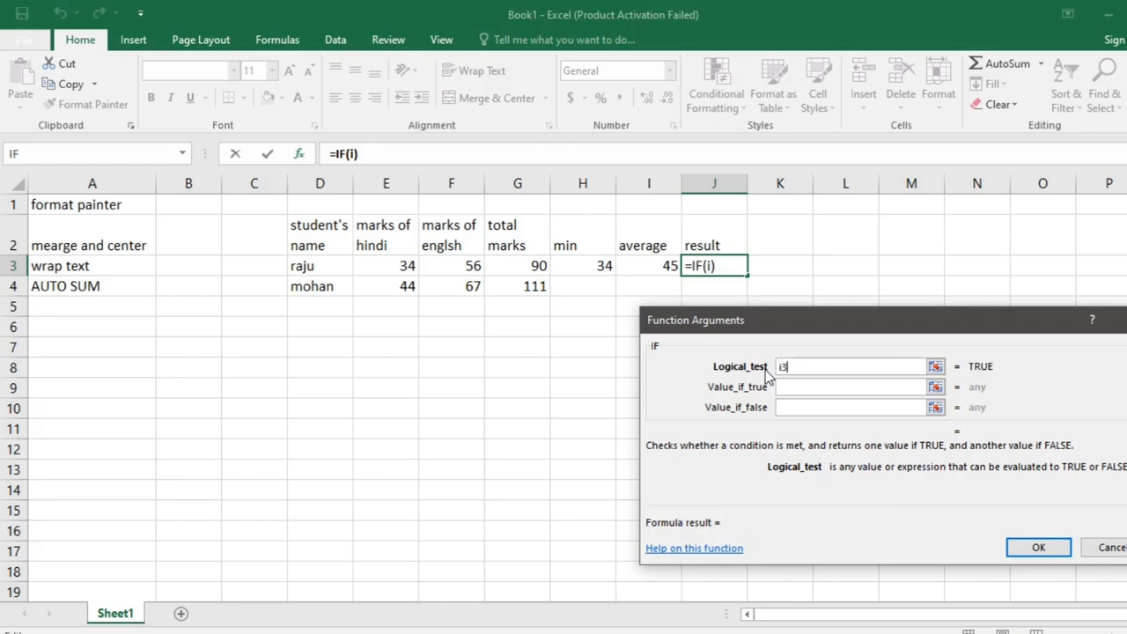
type(">")
type("33")
key("BackSpace")
key("BackSpace")
type("=33")
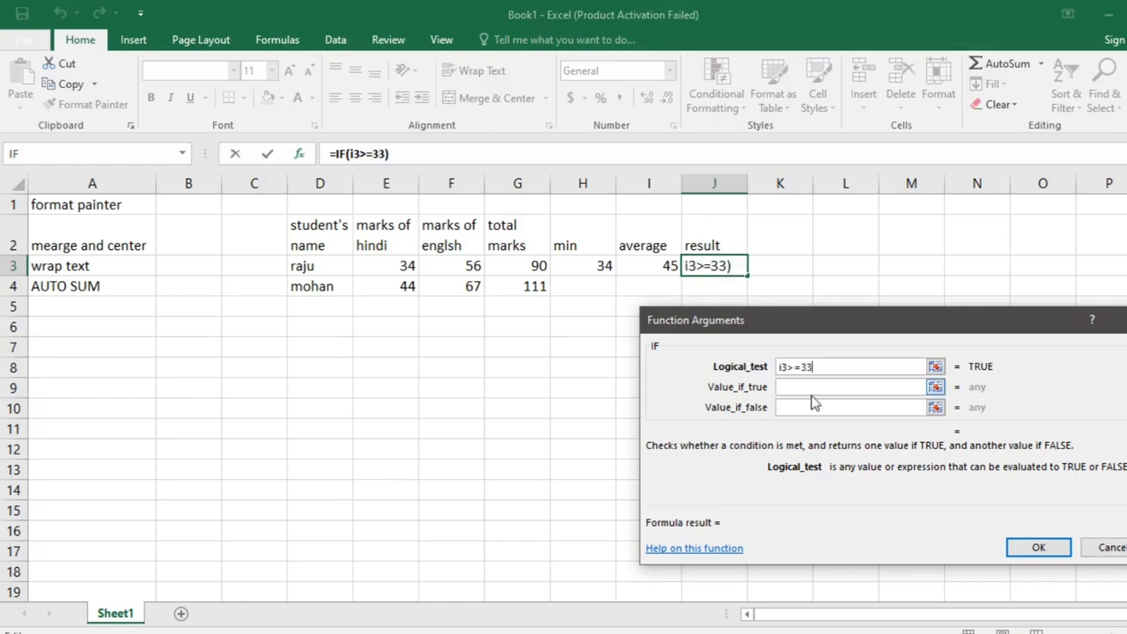
left_click(818, 387)
type("pass")
left_click(802, 406)
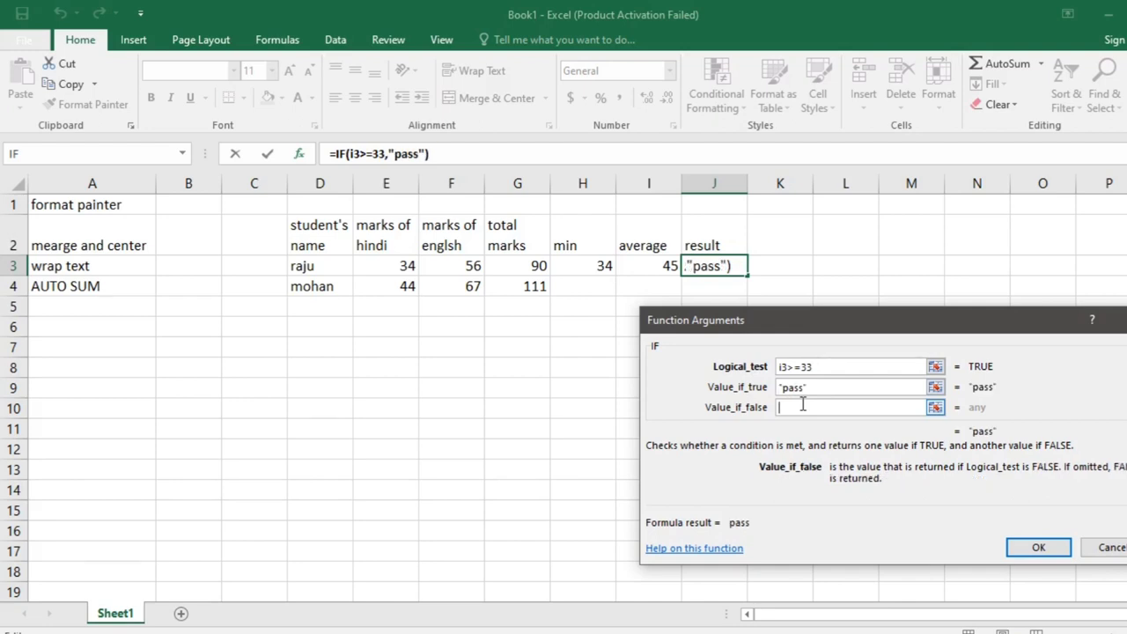
type("fail")
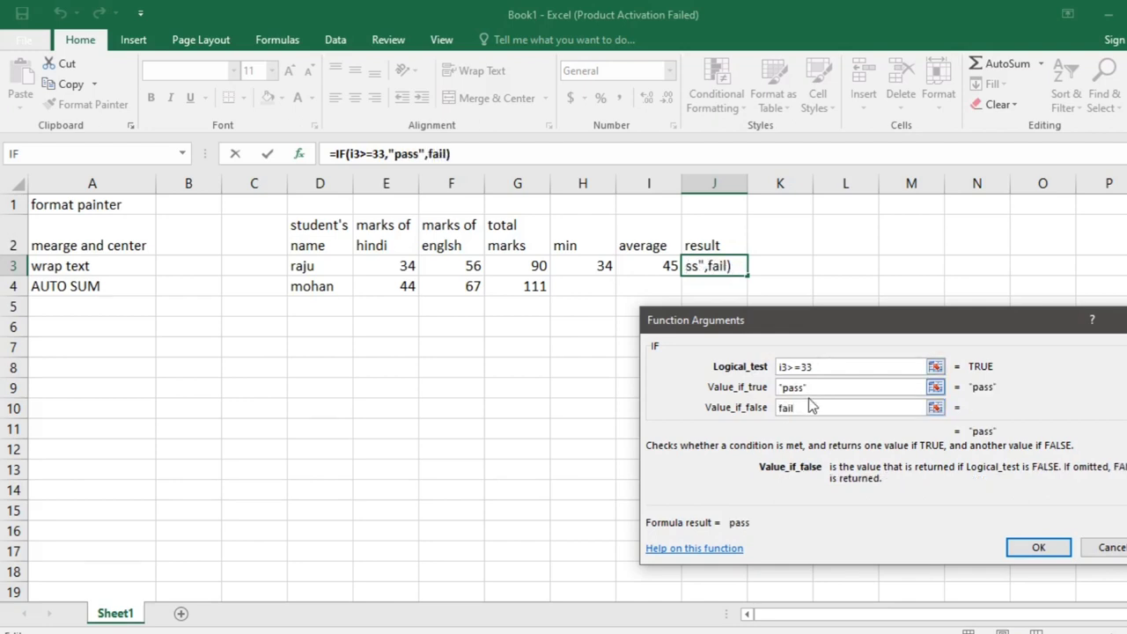
type("\"")
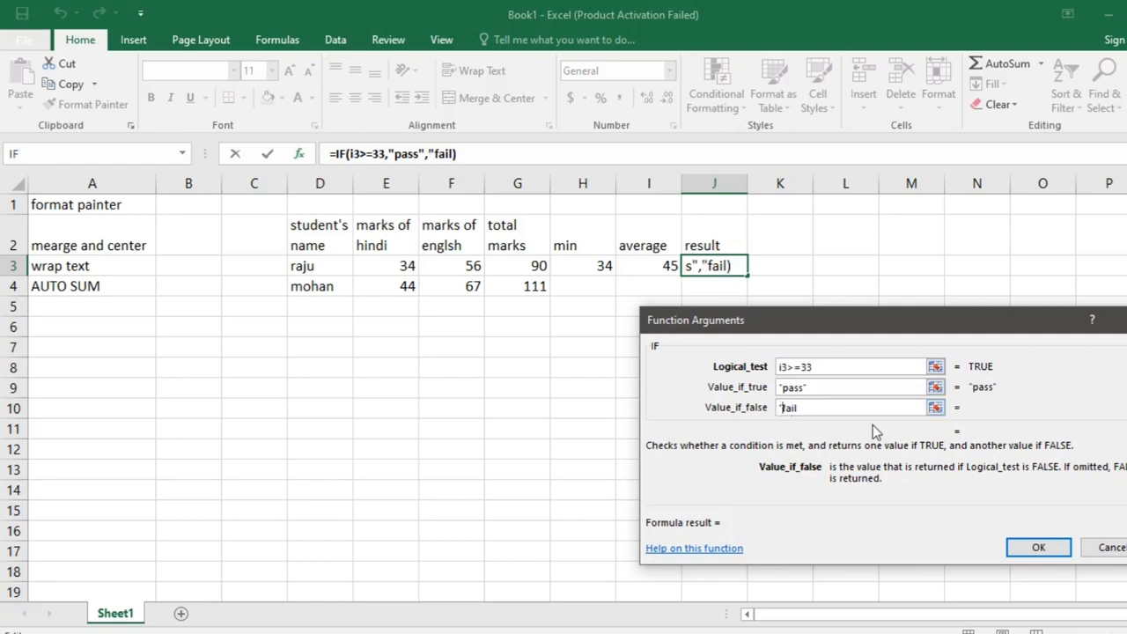
type("\"")
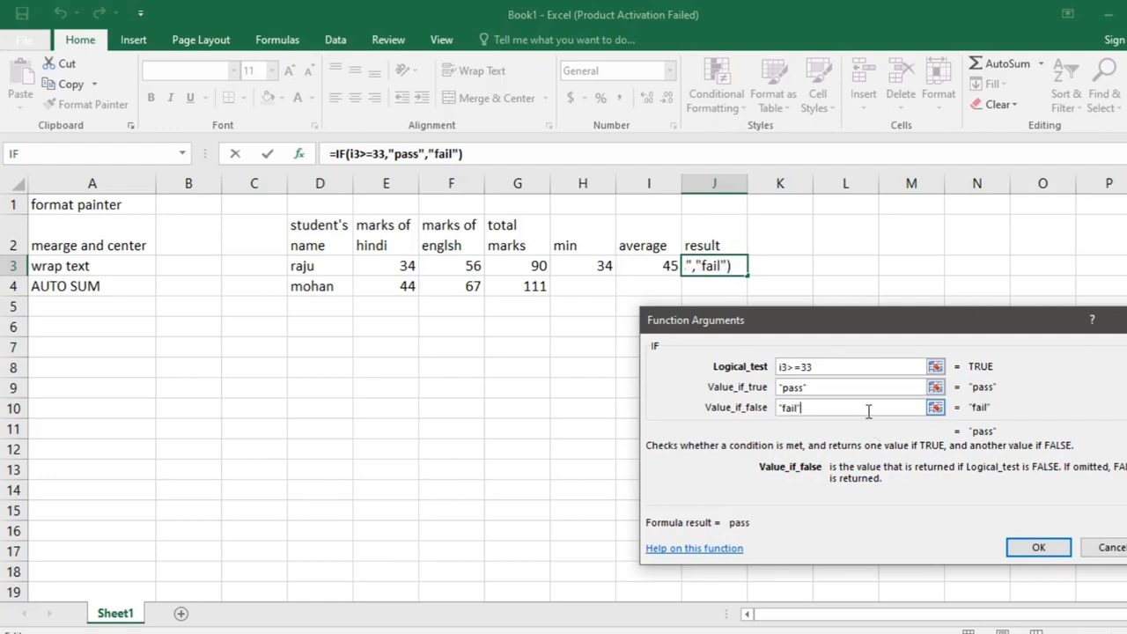
- Confirm =IF(I3>=33,'pass','fail') in J3 so raju's result reads pass
left_click(1039, 546)
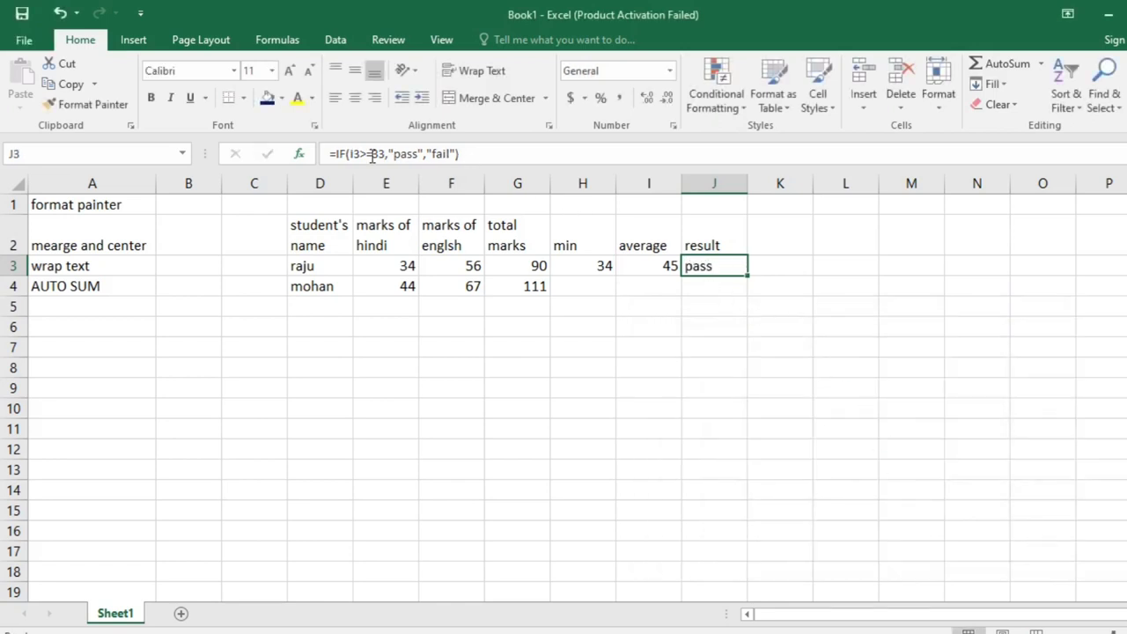
left_click(1040, 63)
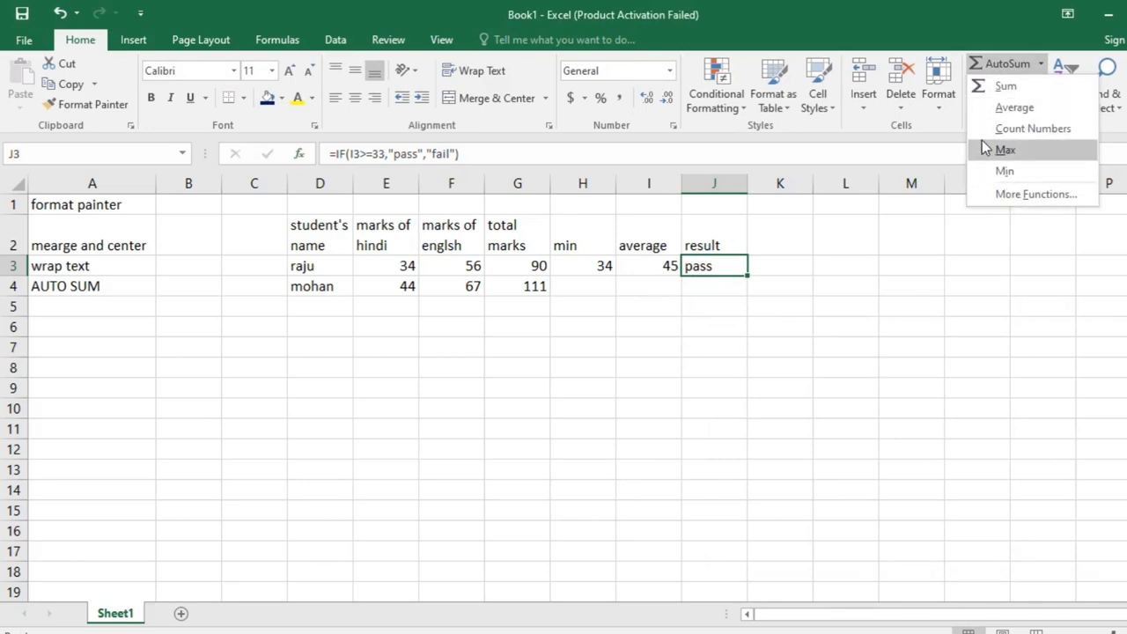
left_click(805, 330)
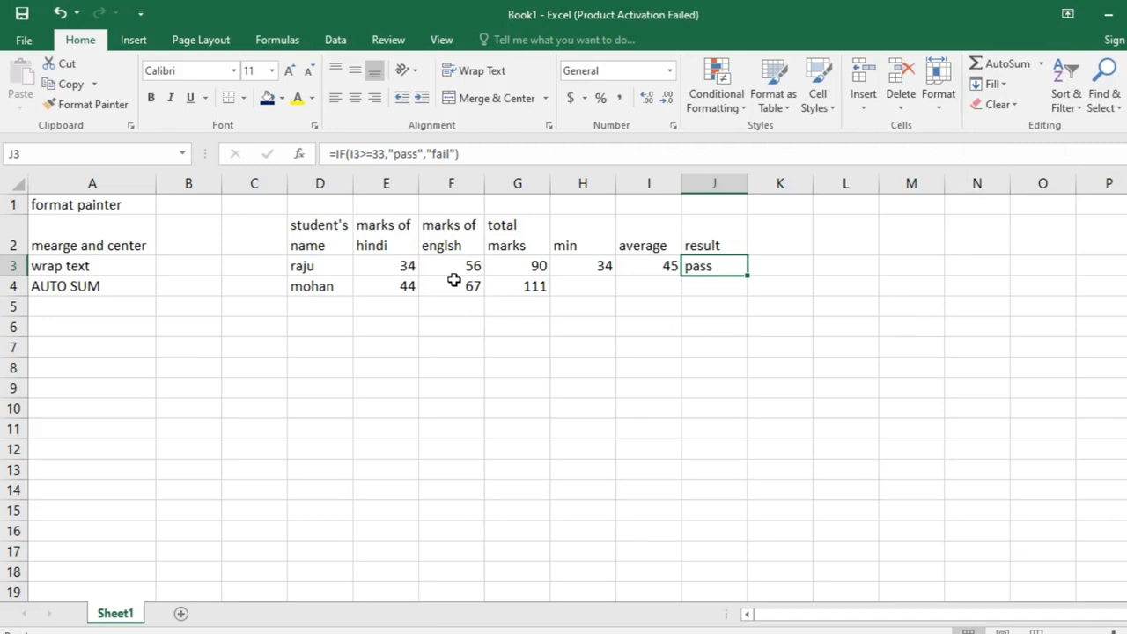